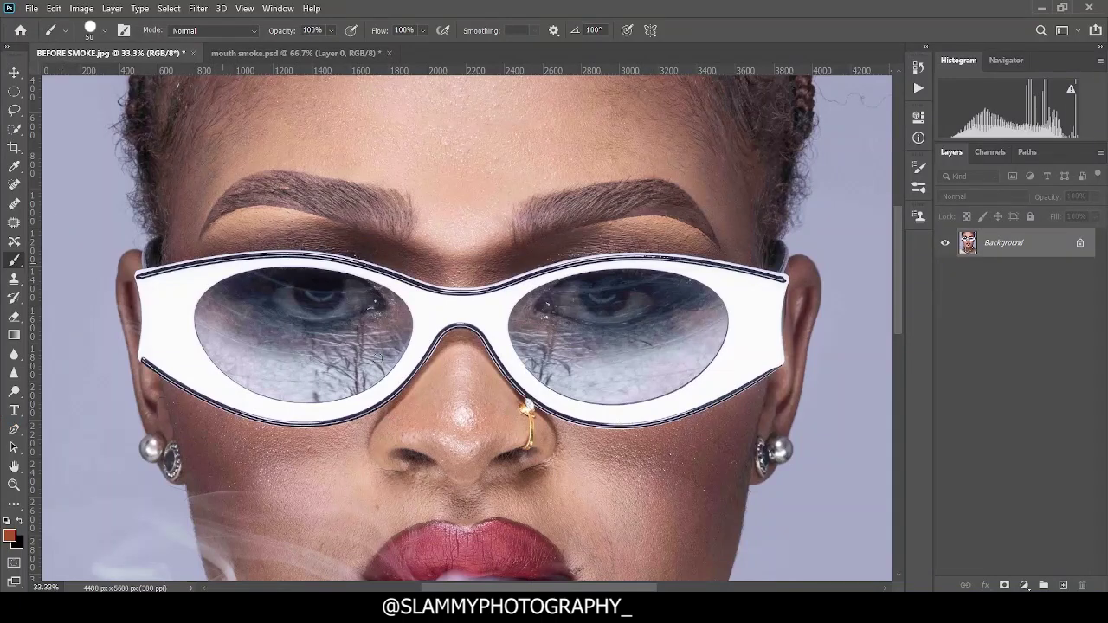
- Compare the original portrait in BEFORE SMOKE.jpg with the retouched version in mouth smoke.psd
left_click(273, 53)
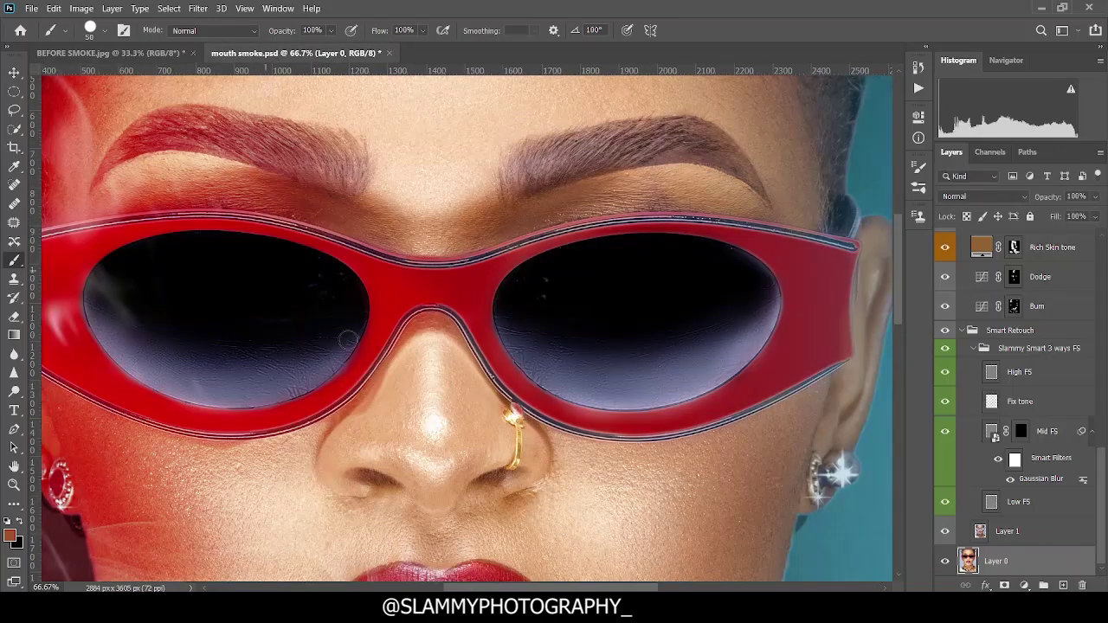
left_click(111, 52)
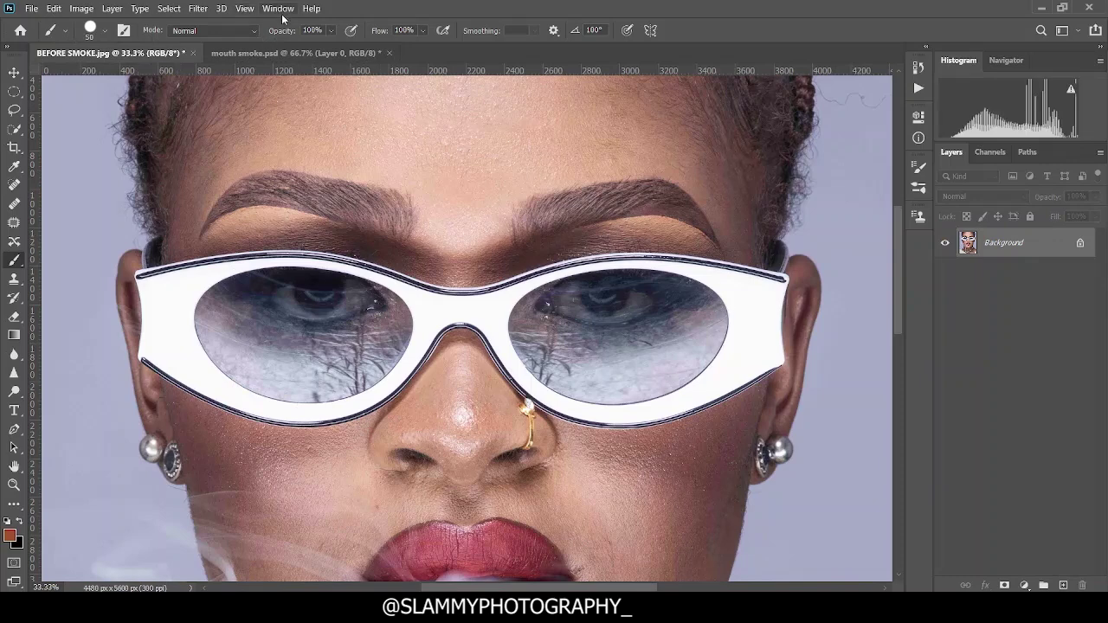
left_click(273, 53)
left_click(124, 53)
left_click(303, 58)
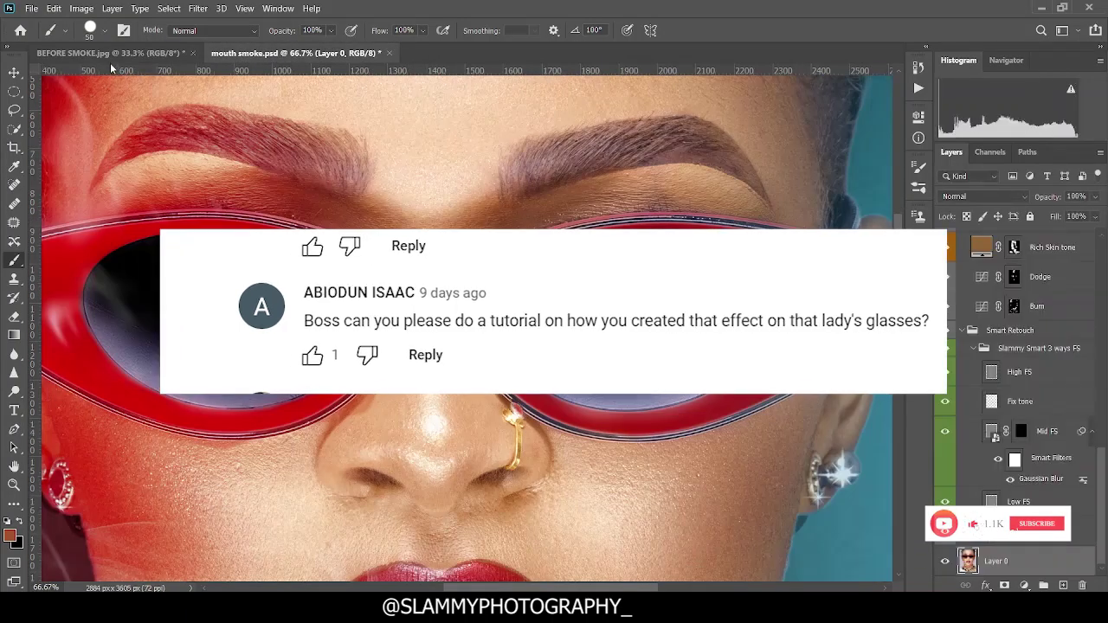
left_click(111, 53)
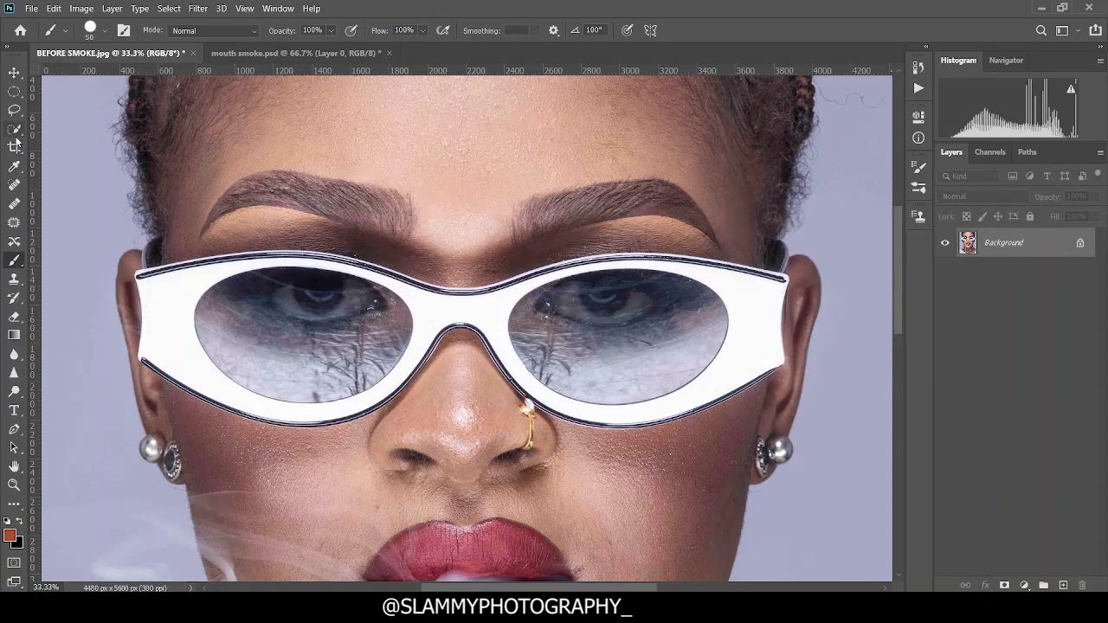
left_click(14, 129)
left_click(170, 303)
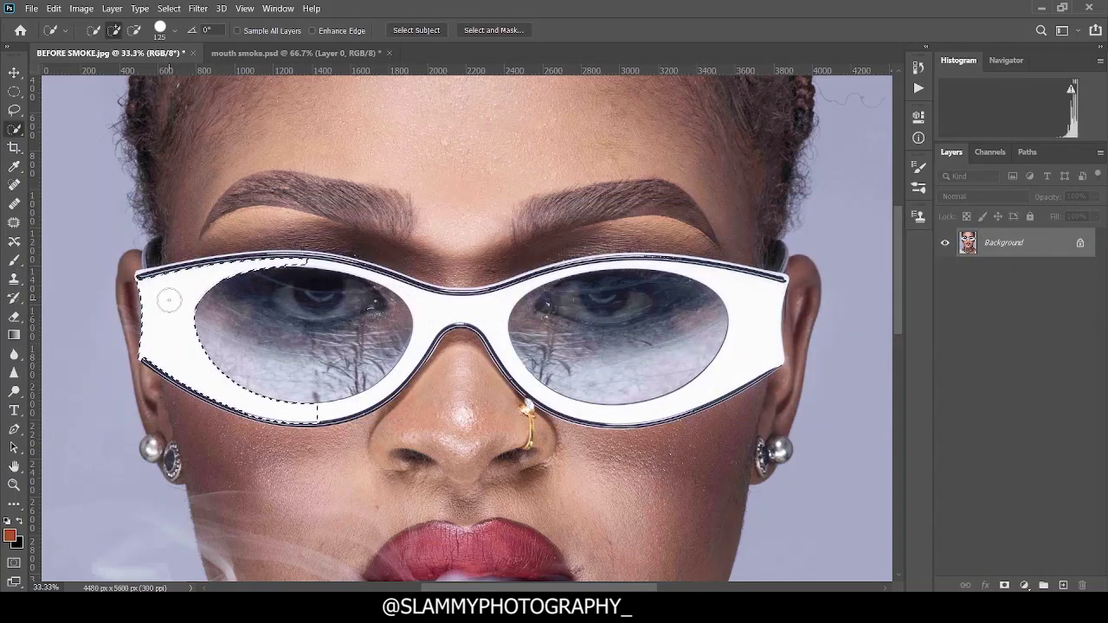
left_click(454, 313)
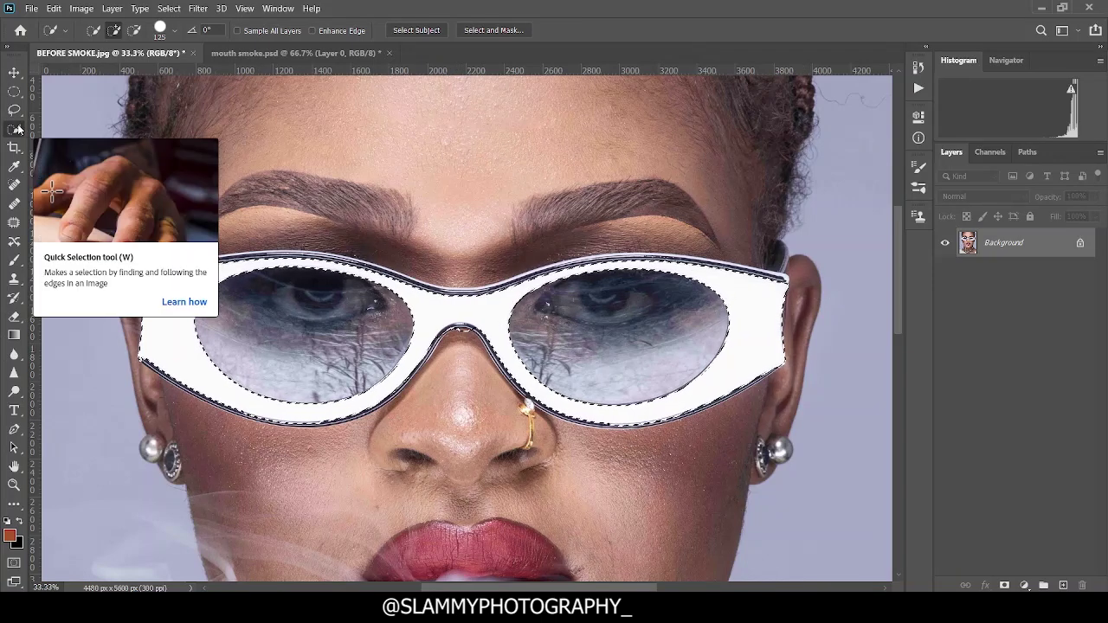
left_click(170, 8)
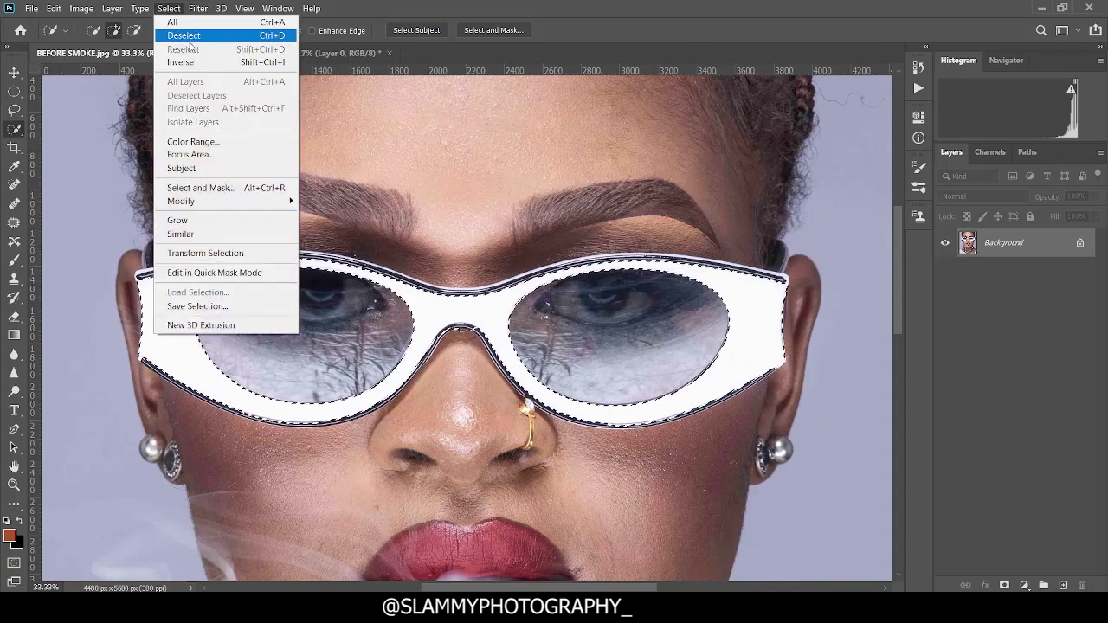
left_click(190, 43)
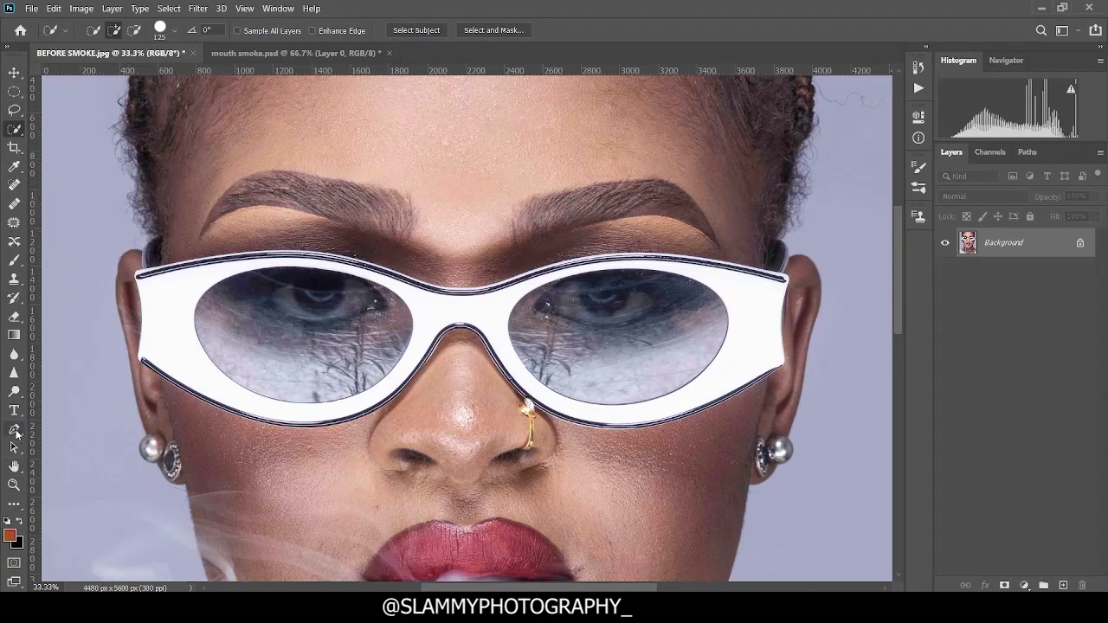
- Select the entire white frame of the sunglasses with the Quick Selection tool, leaving out both lenses
left_click(173, 307)
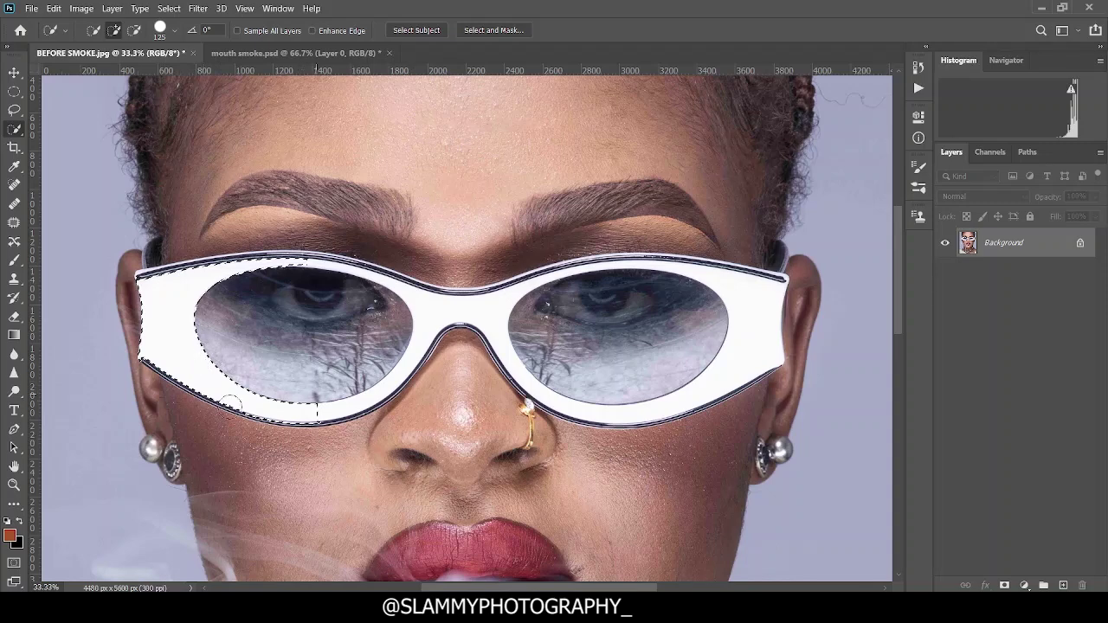
left_click(435, 309)
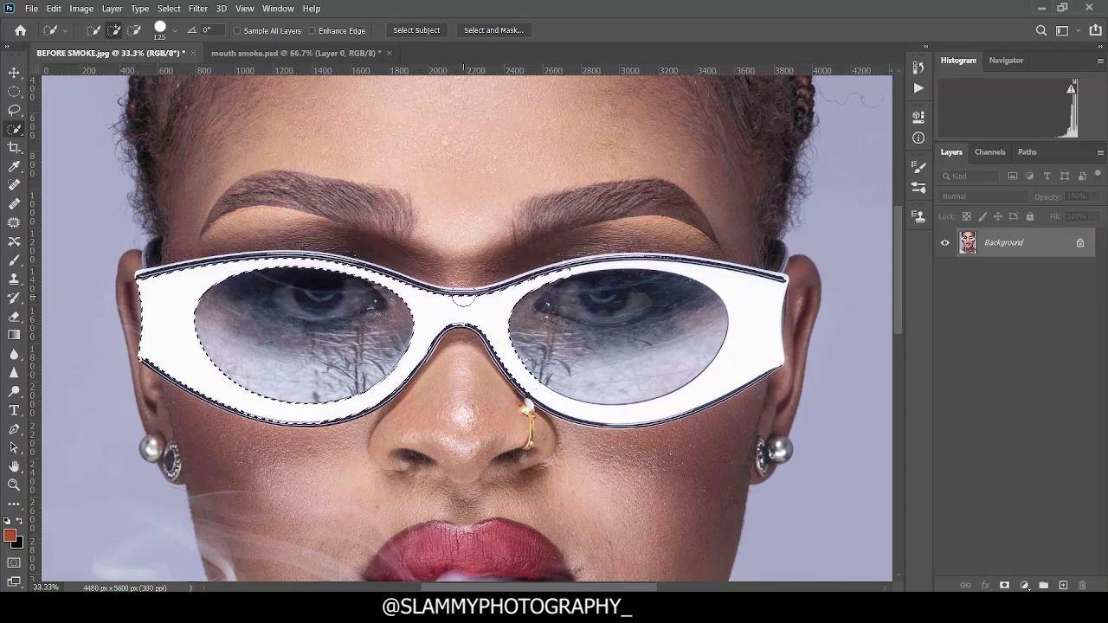
left_click(761, 298)
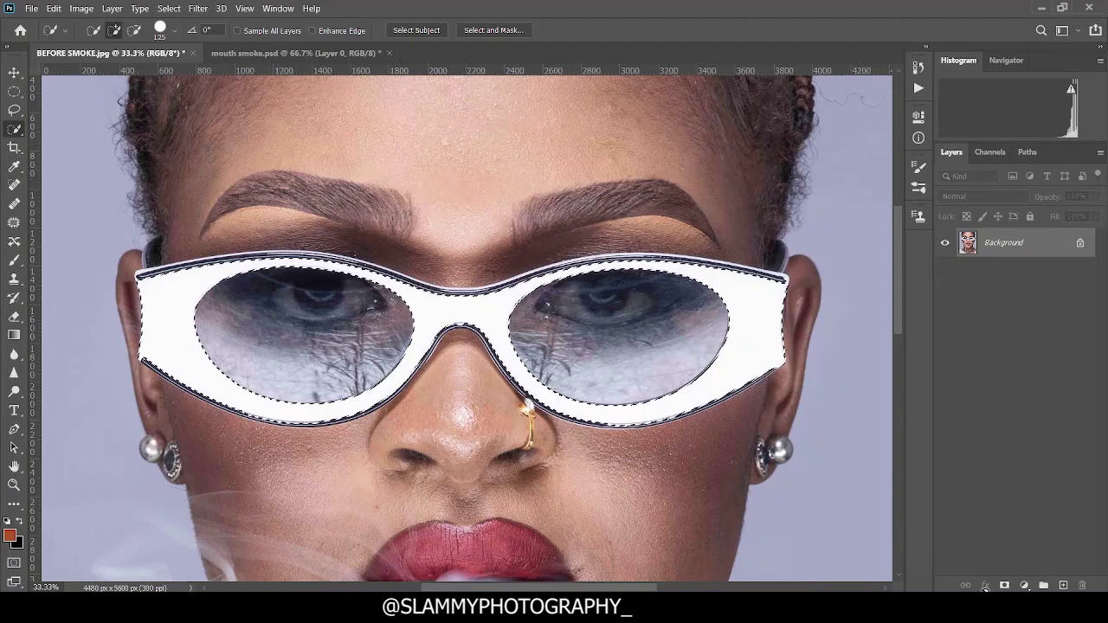
- Reset the Photography workspace to its default layout
left_click(1024, 585)
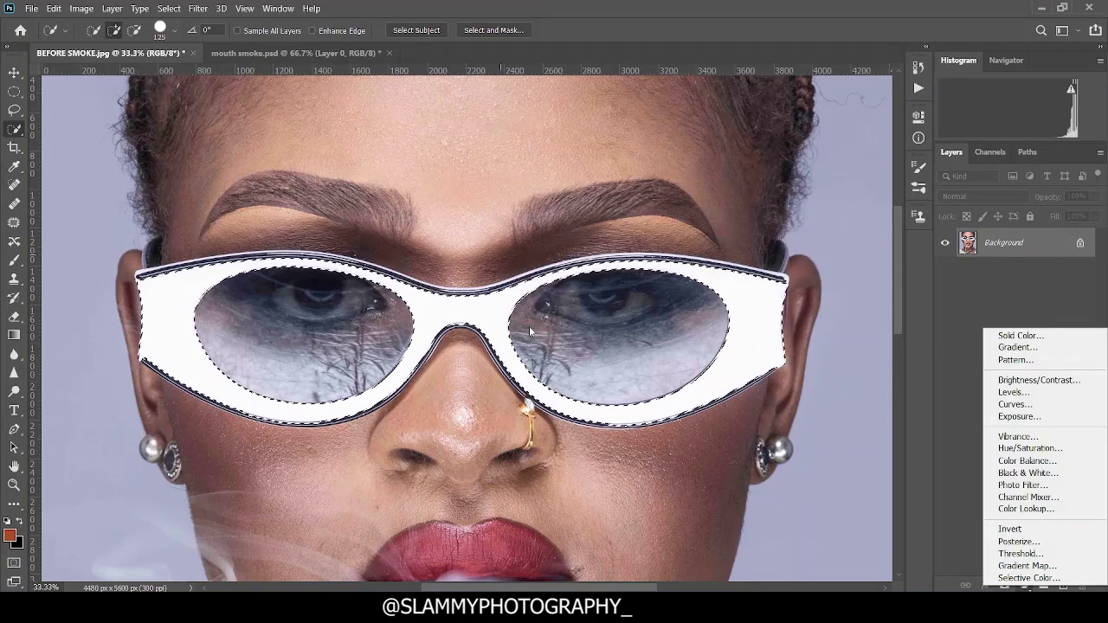
left_click(936, 278)
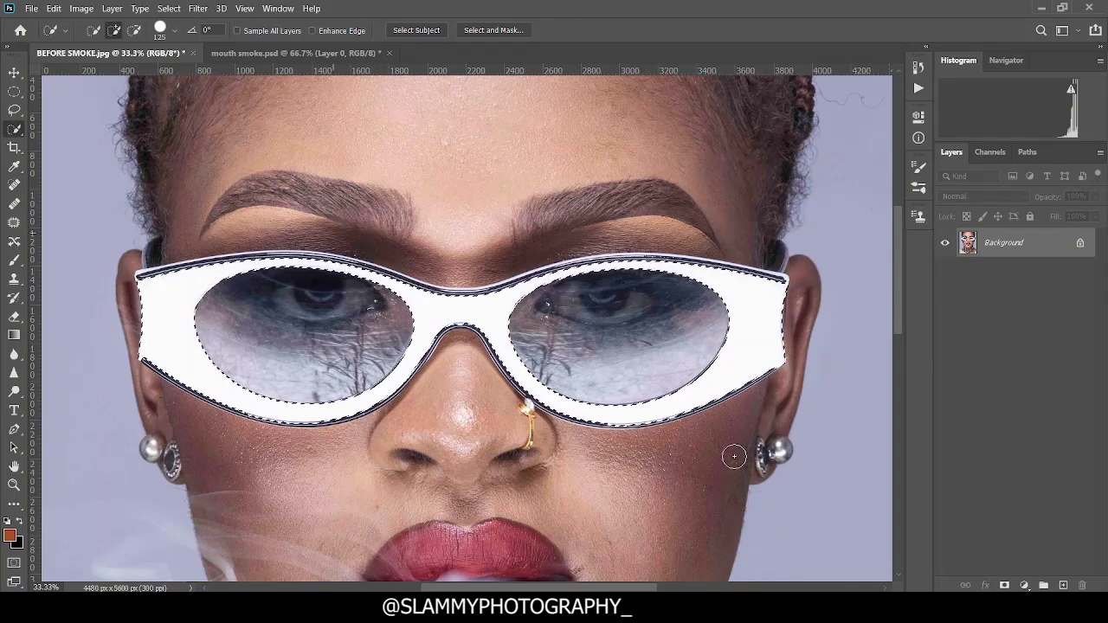
left_click(278, 7)
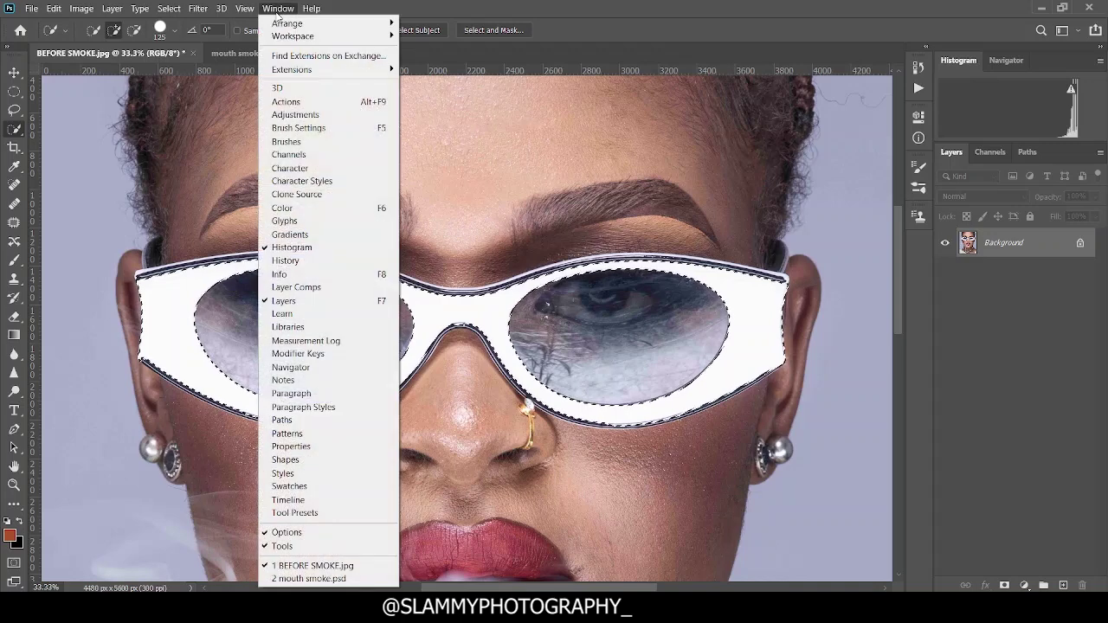
mouse_move(336, 41)
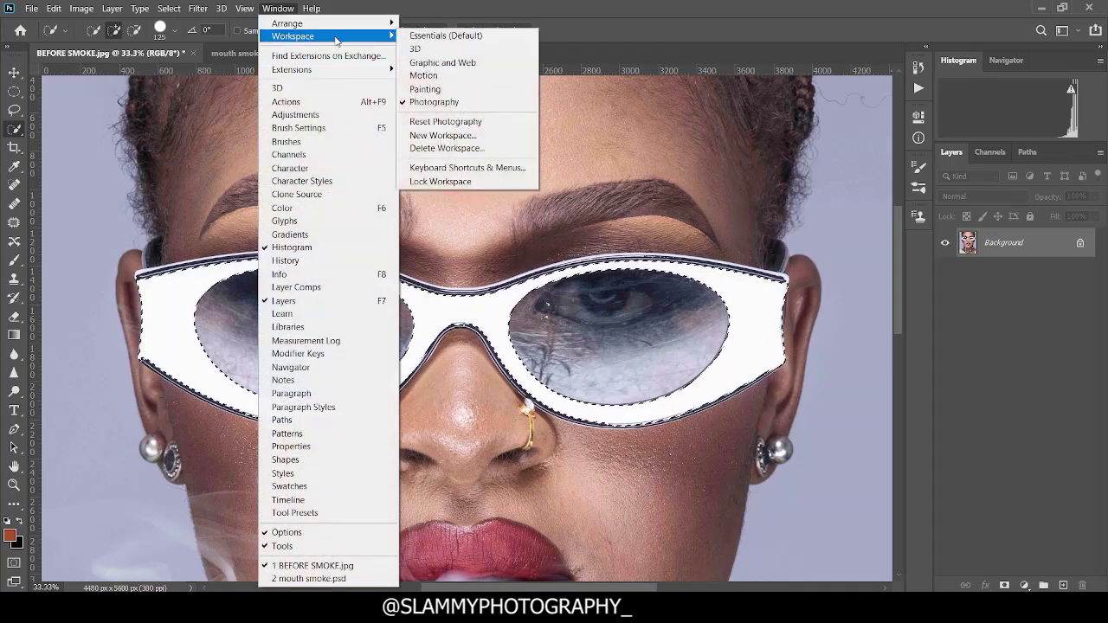
left_click(481, 124)
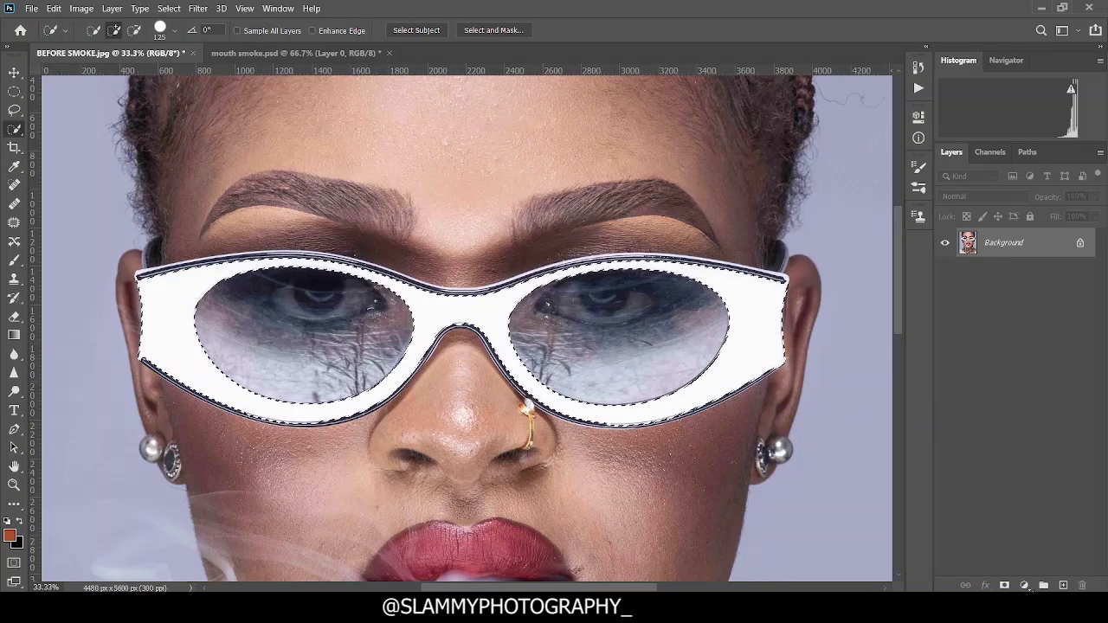
- Add a Solid Color fill layer over the selected sunglasses frame and set its colour to red, d42828
left_click(1024, 585)
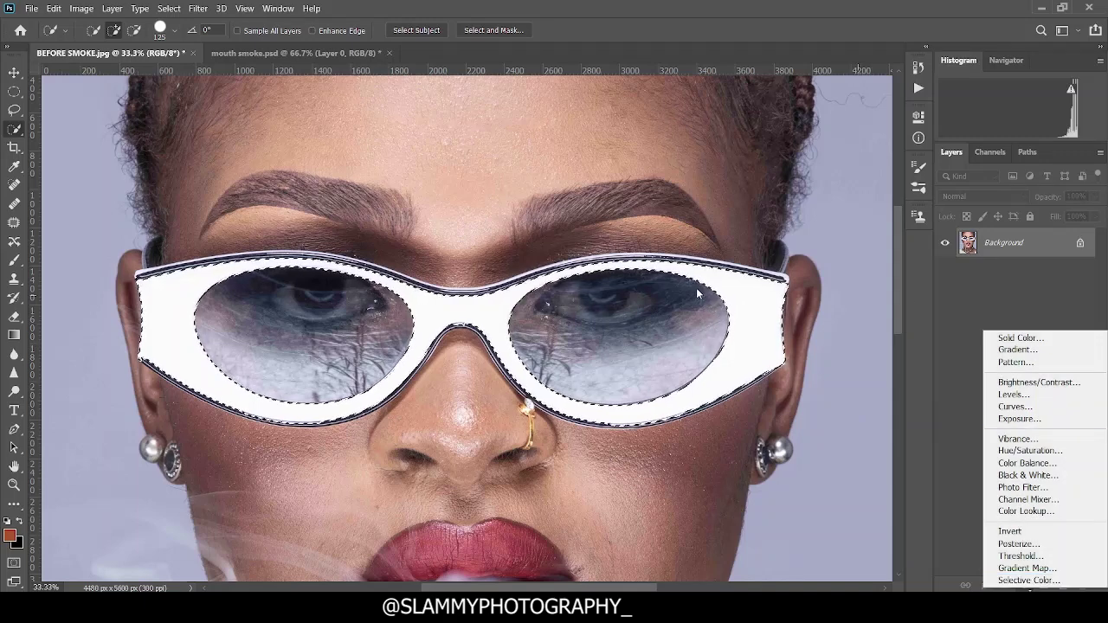
left_click(1048, 346)
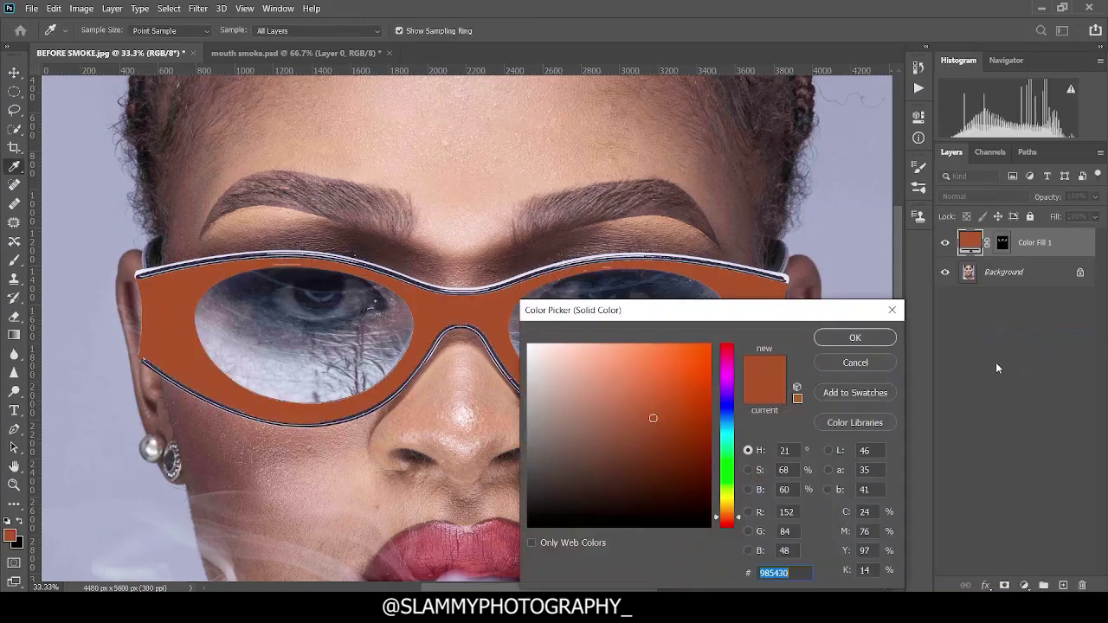
left_click(678, 378)
left_click(730, 403)
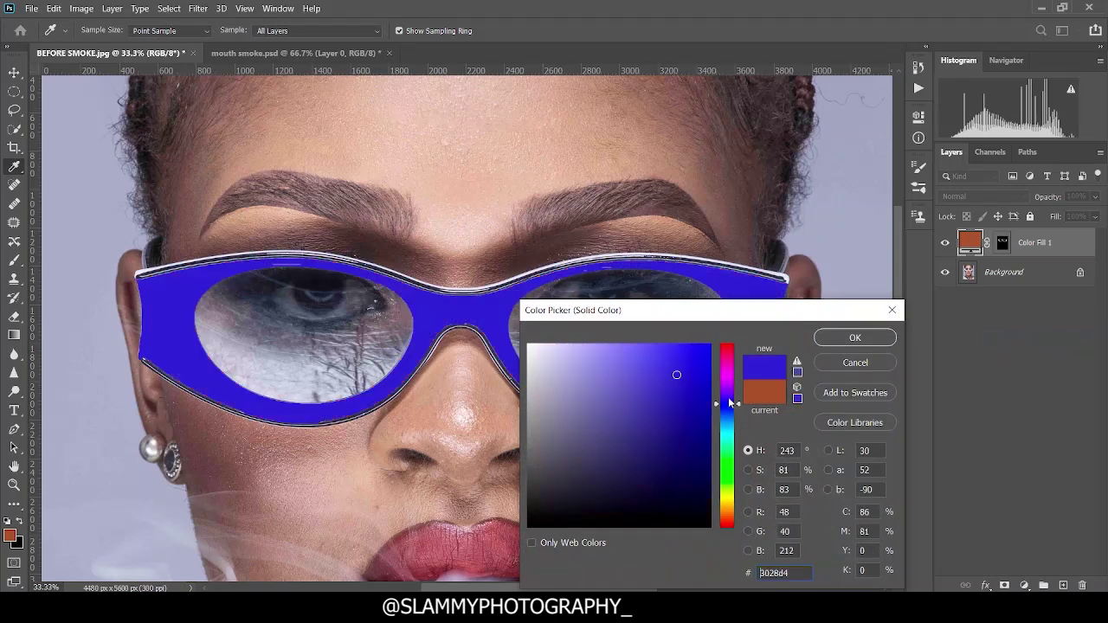
left_click_drag(717, 414, 716, 537)
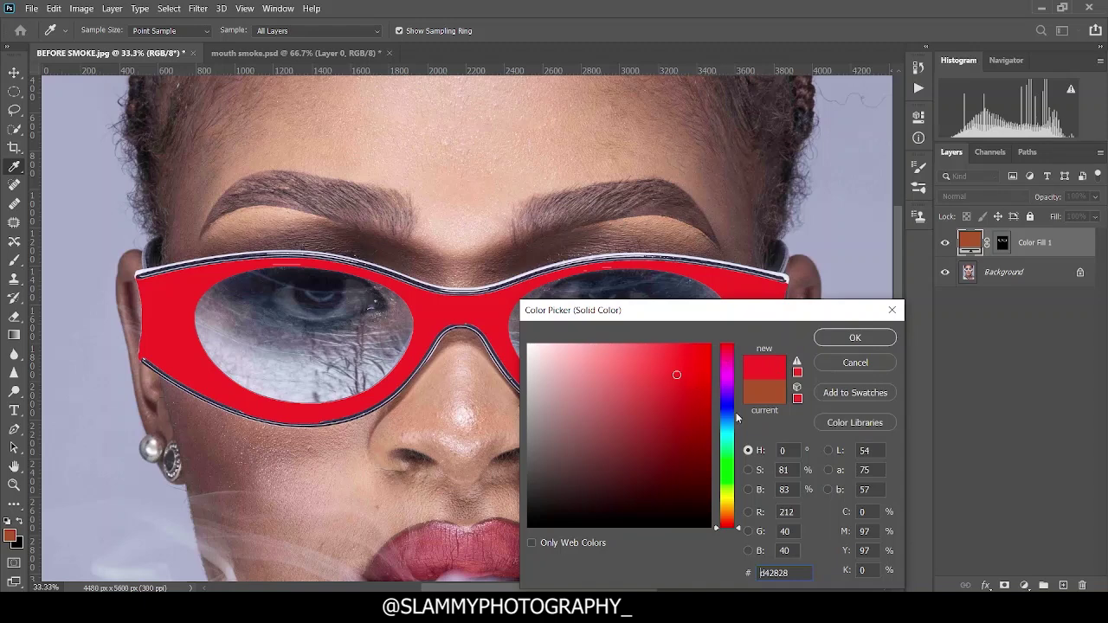
left_click(889, 339)
- Select both lenses of the sunglasses with the Quick Selection tool, using a brush size of 200
key("w")
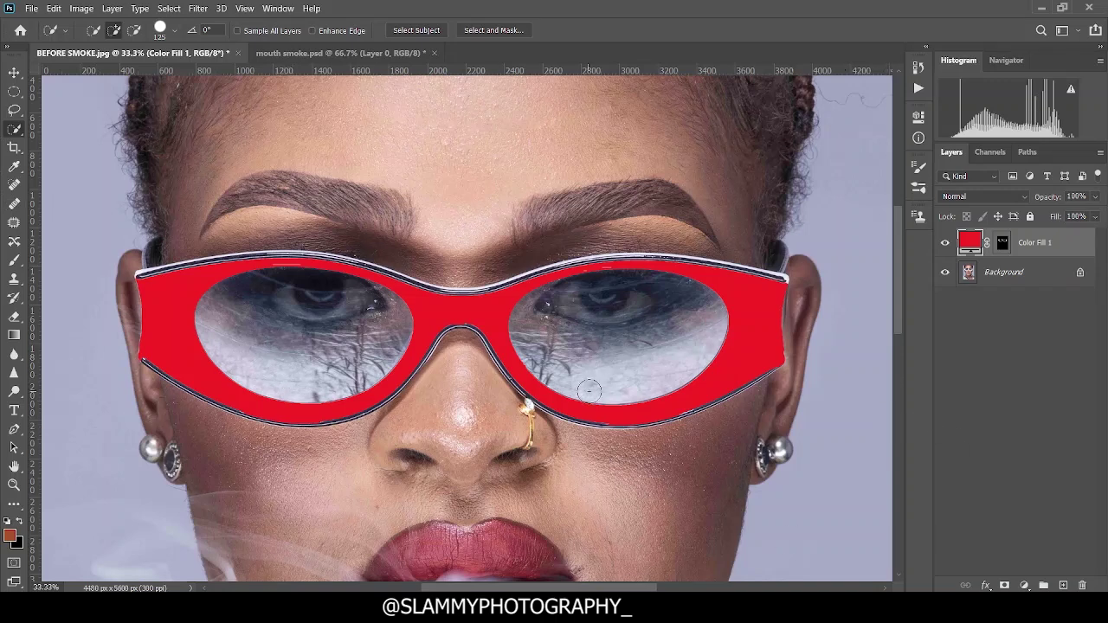
scroll(277, 443, "down", 3)
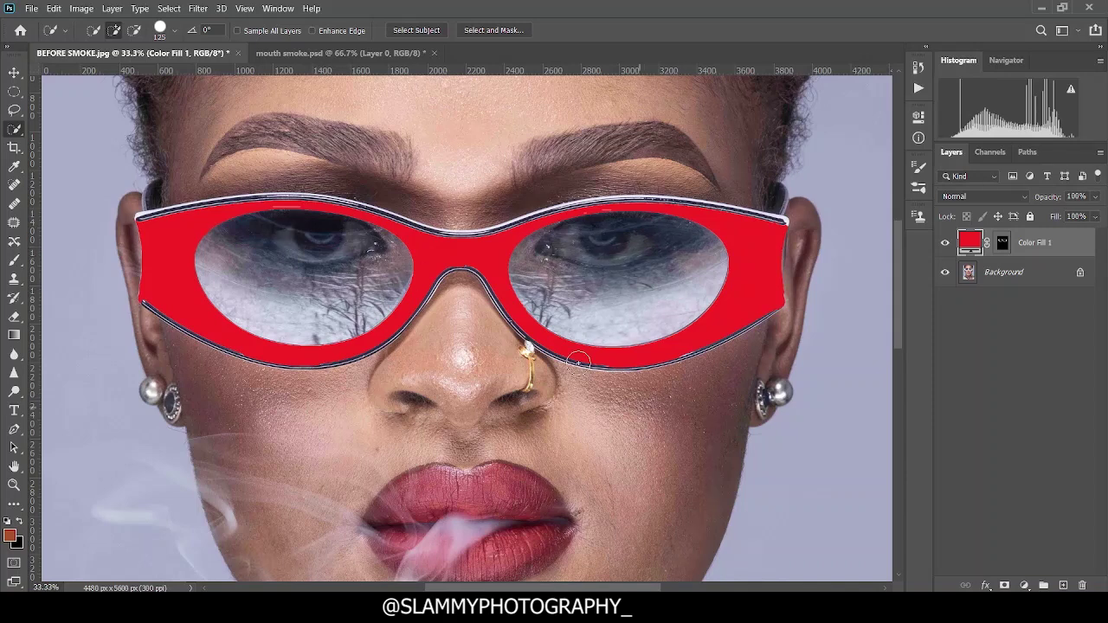
key("bracketright")
key("bracketright")
key("bracketright")
left_click(634, 249)
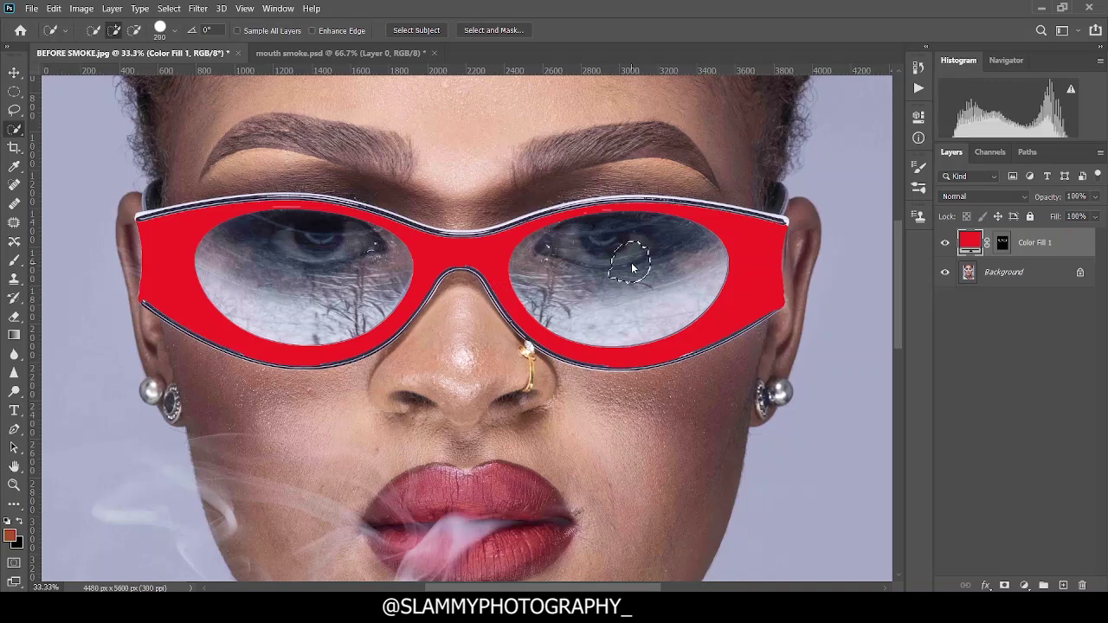
left_click(322, 261)
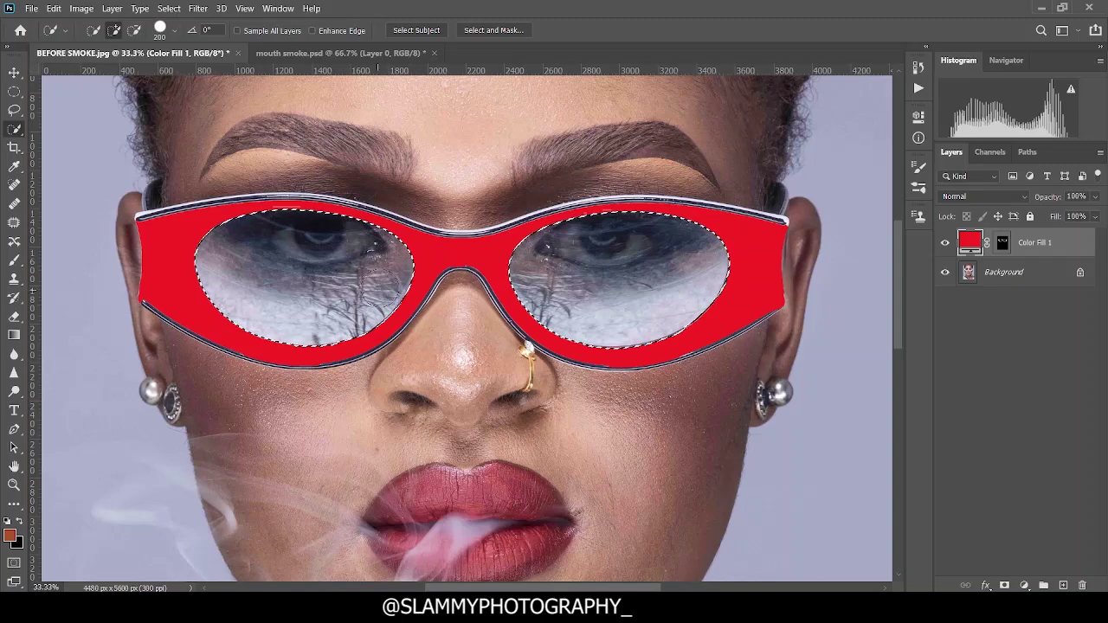
- Add a Curves adjustment to the selected lenses and darken them by pulling the RGB curve down at input 184
left_click(1024, 587)
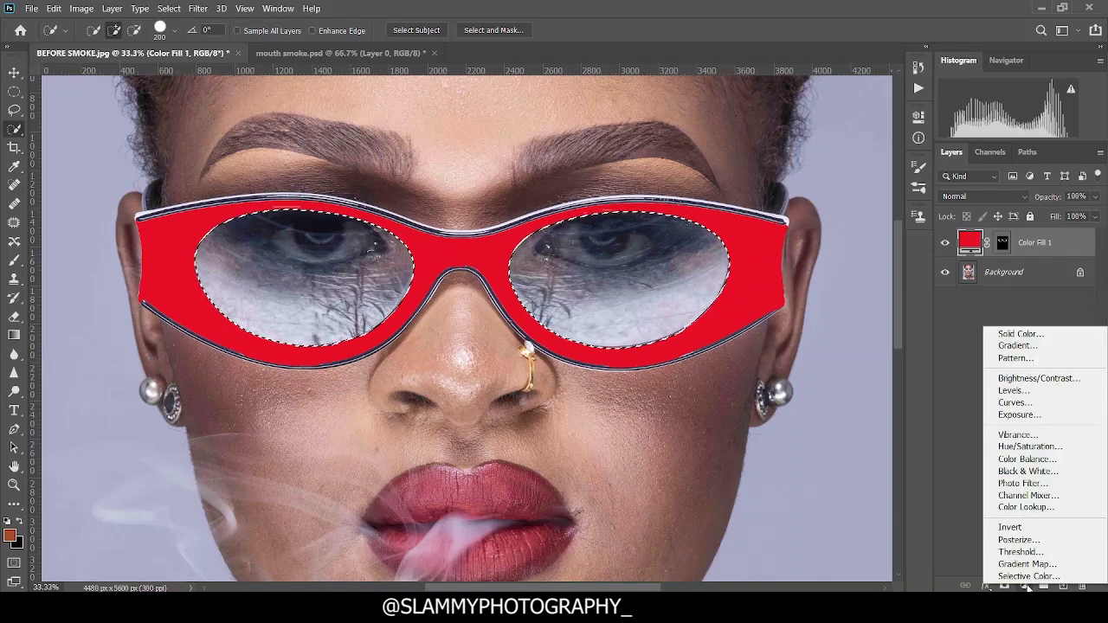
left_click(1025, 404)
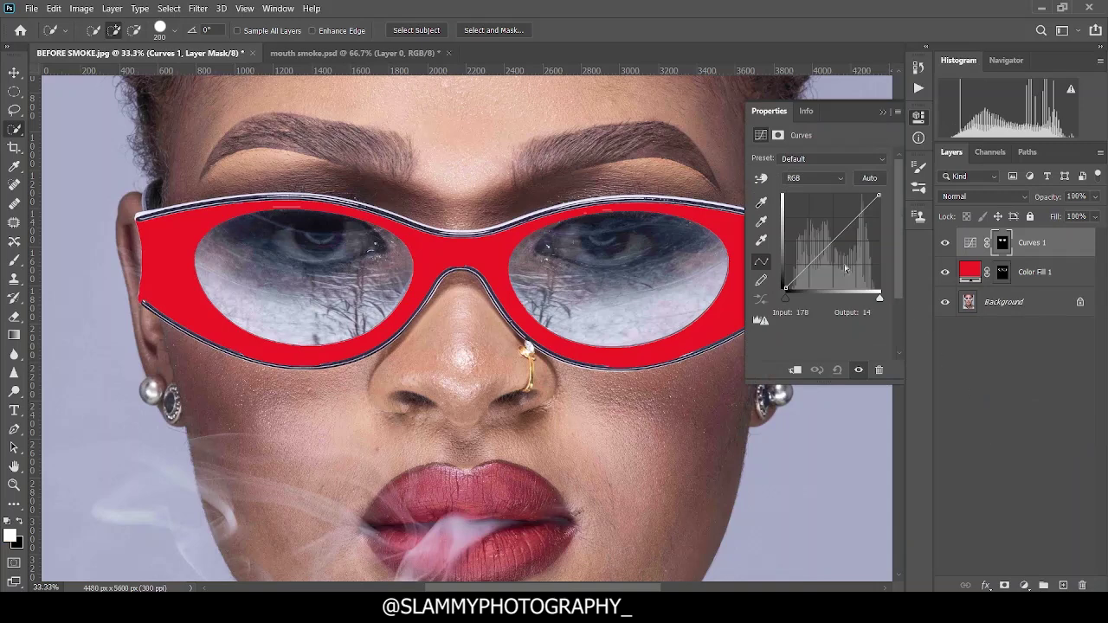
left_click_drag(833, 242, 850, 250)
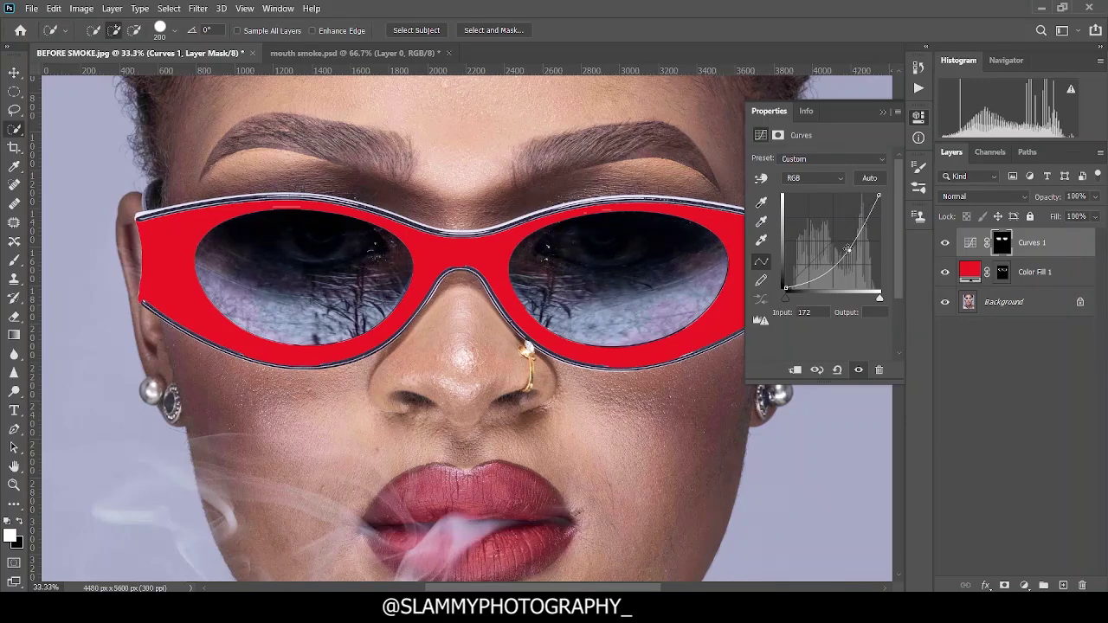
left_click_drag(850, 250, 854, 254)
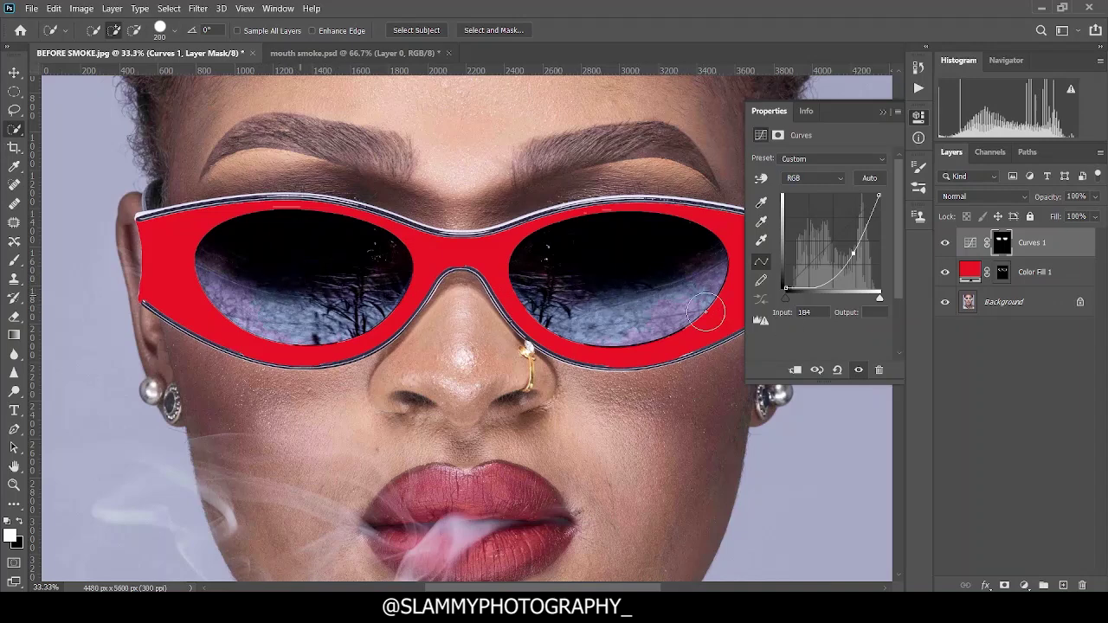
left_click(882, 113)
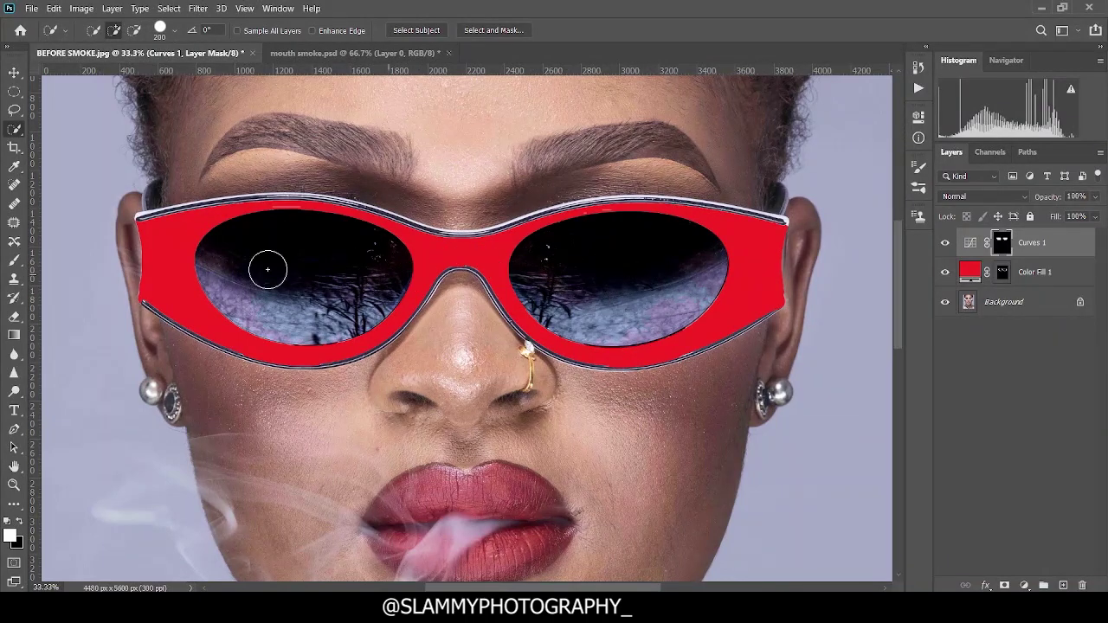
- Stamp all visible layers into a new merged layer at the top of the stack and duplicate it
scroll(365, 490, "up", 2)
scroll(364, 491, "up", 5)
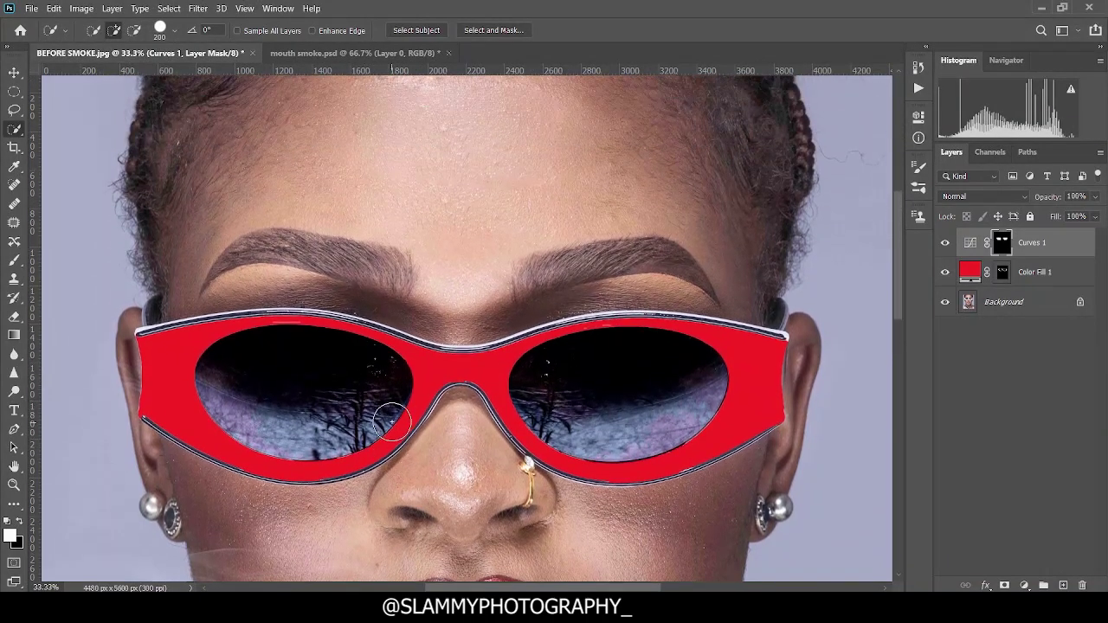
scroll(482, 379, "down", 10)
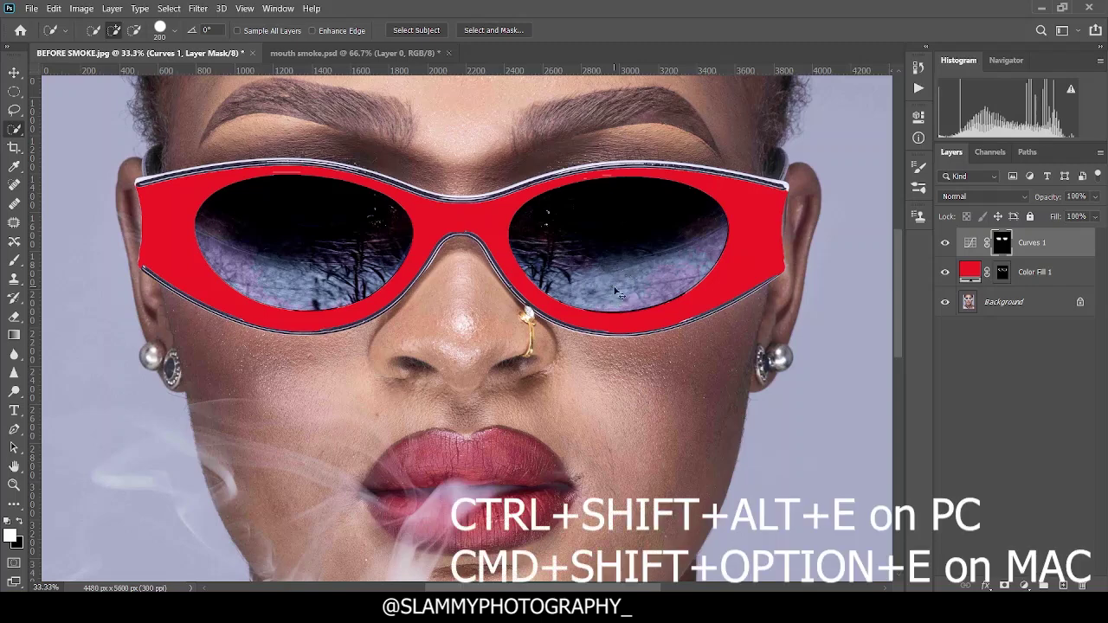
key("ctrl+shift+alt+e")
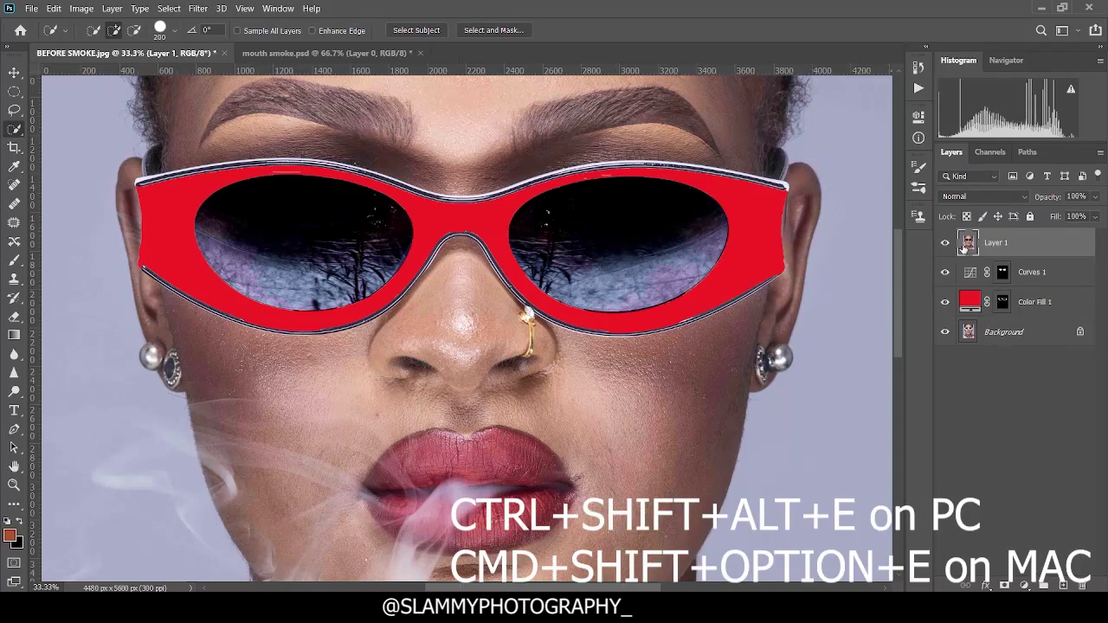
key("ctrl+j")
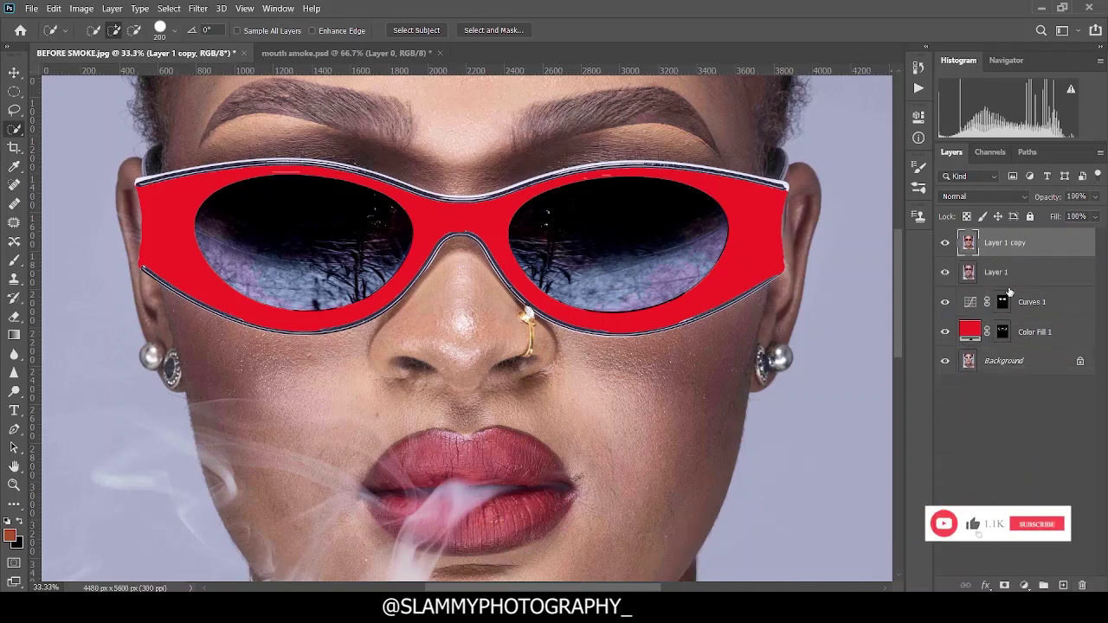
- Rename the topmost merged layer as texture and the merged layer beneath it as color
double_click(996, 244)
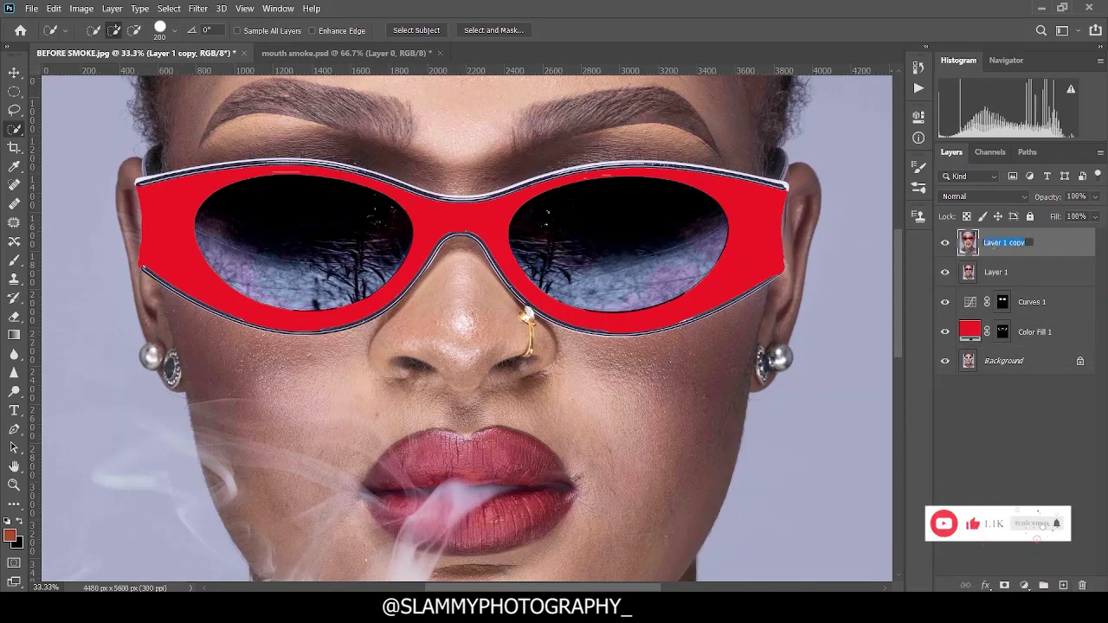
type("le")
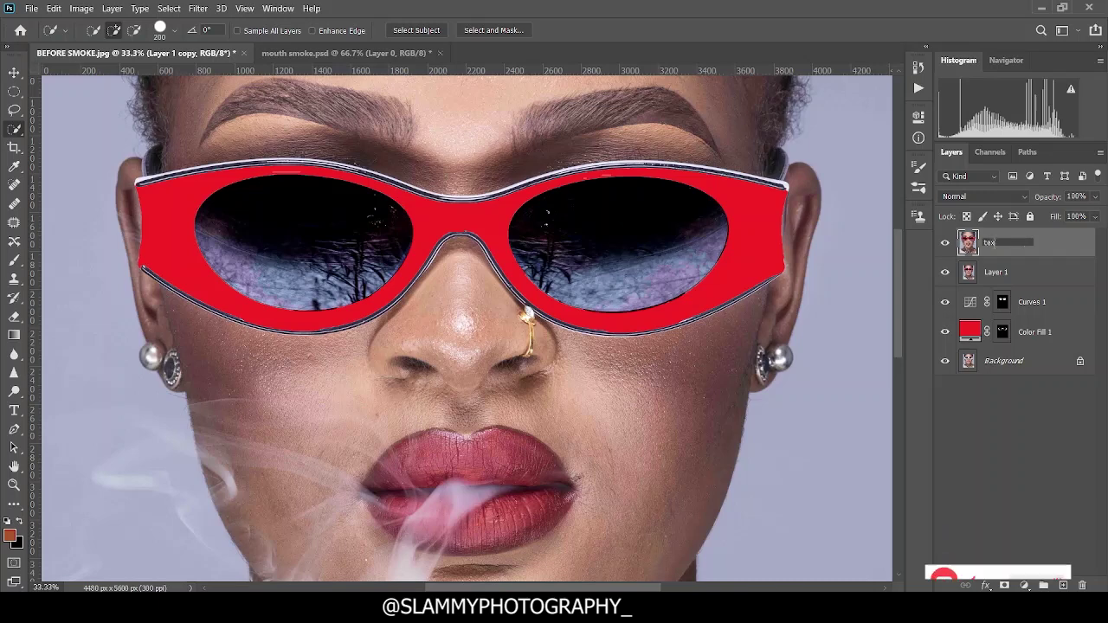
type("xture")
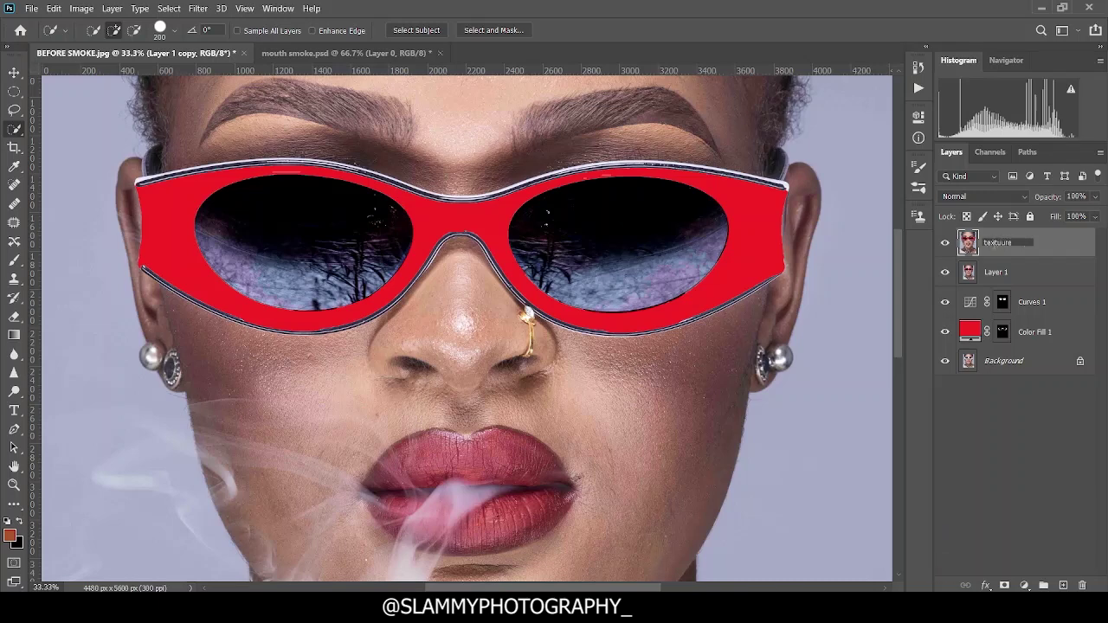
double_click(997, 271)
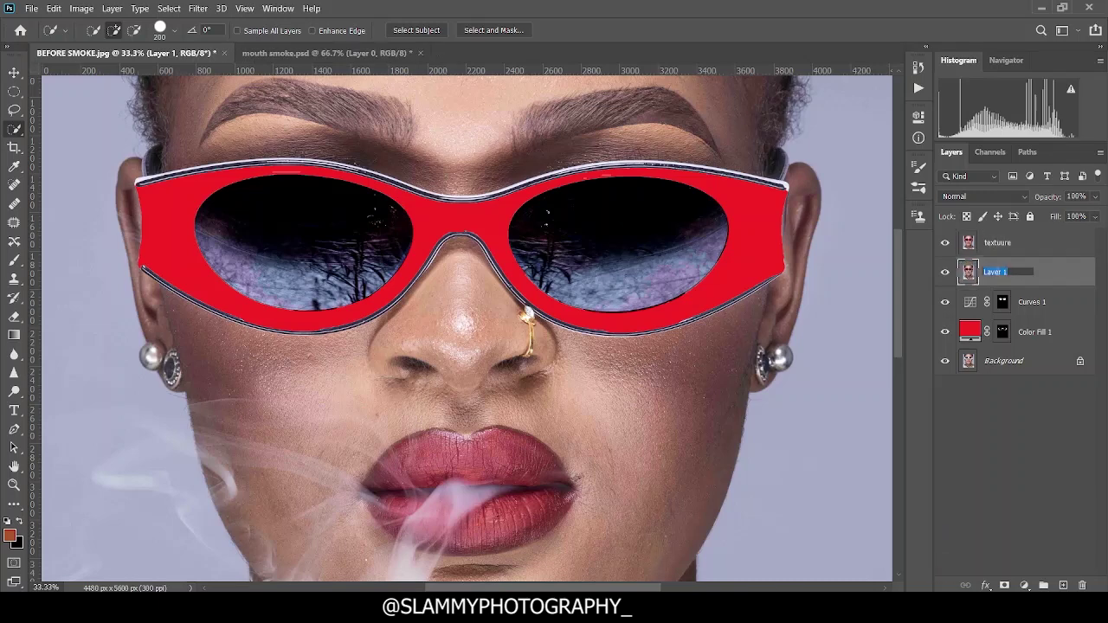
type("color")
key("Return")
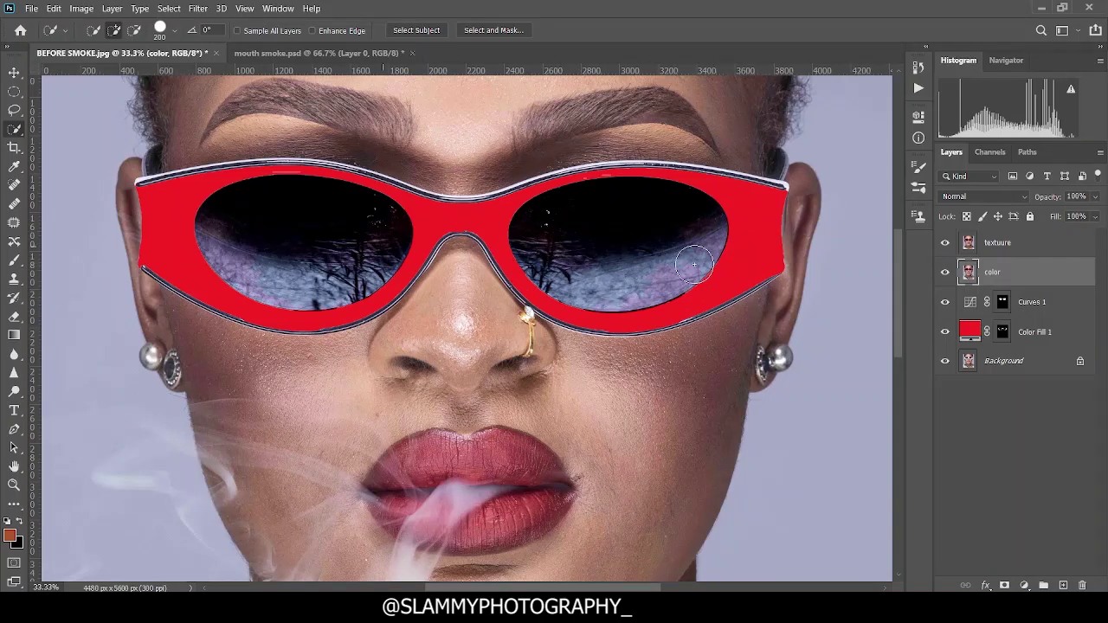
left_click(1000, 246)
double_click(1000, 244)
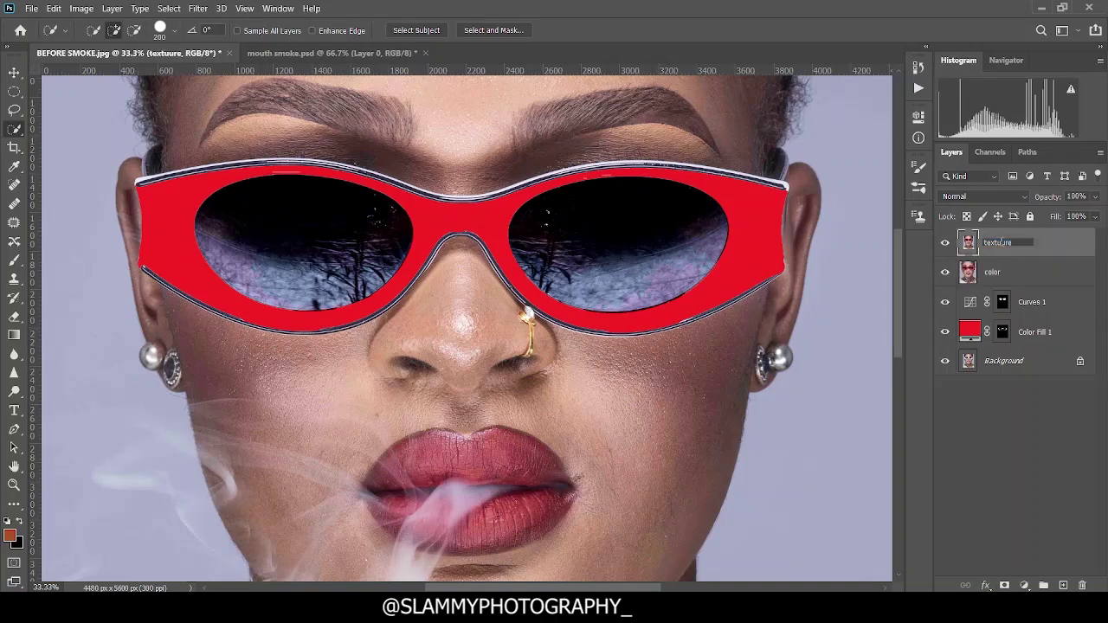
type("texture")
key("Return")
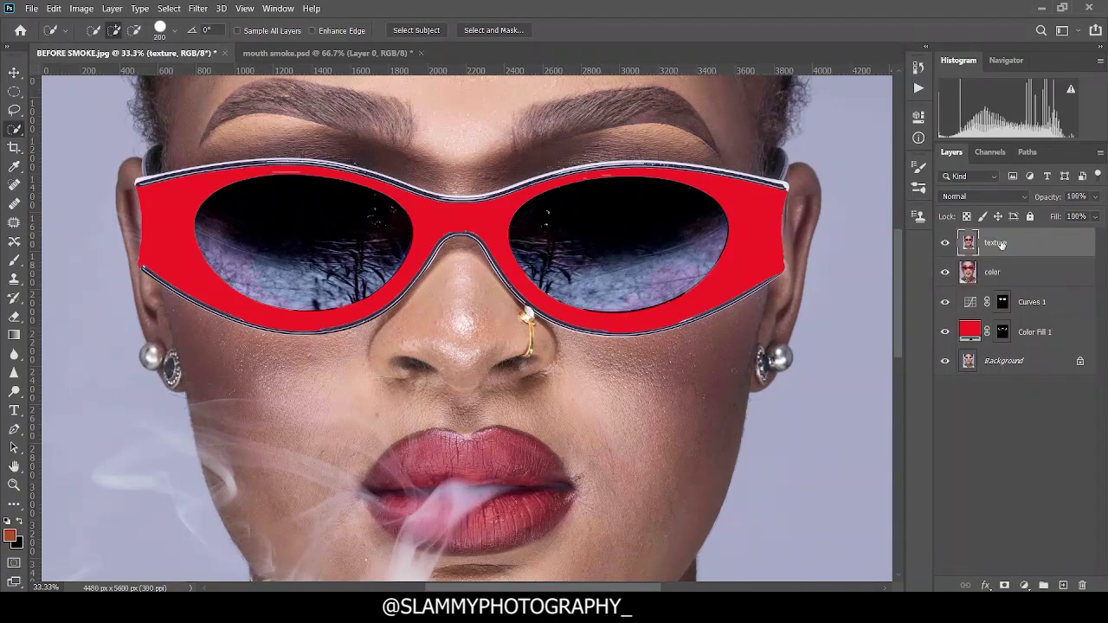
- Hide the texture layer and apply a Gaussian Blur with a radius of 1.5 pixels to the color layer
left_click(945, 246)
left_click(1023, 283)
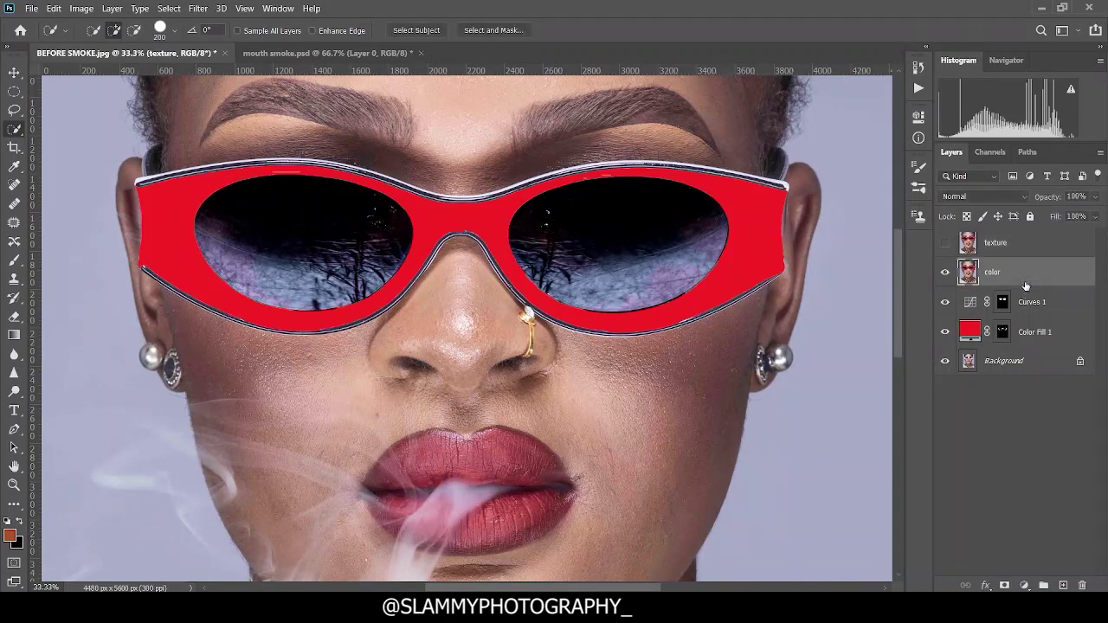
left_click(197, 8)
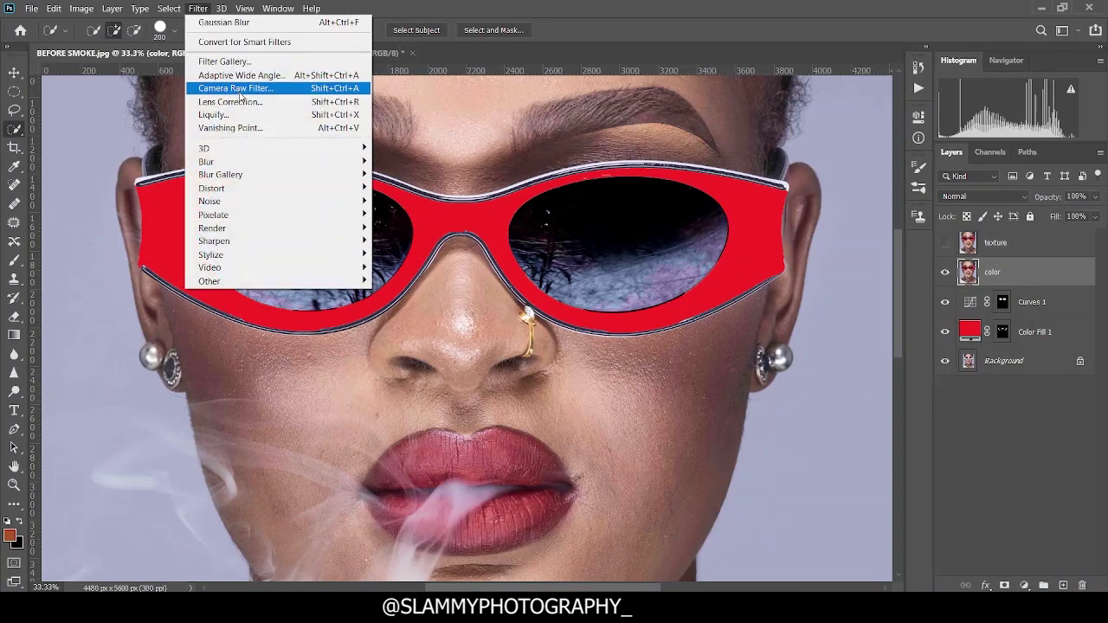
mouse_move(281, 161)
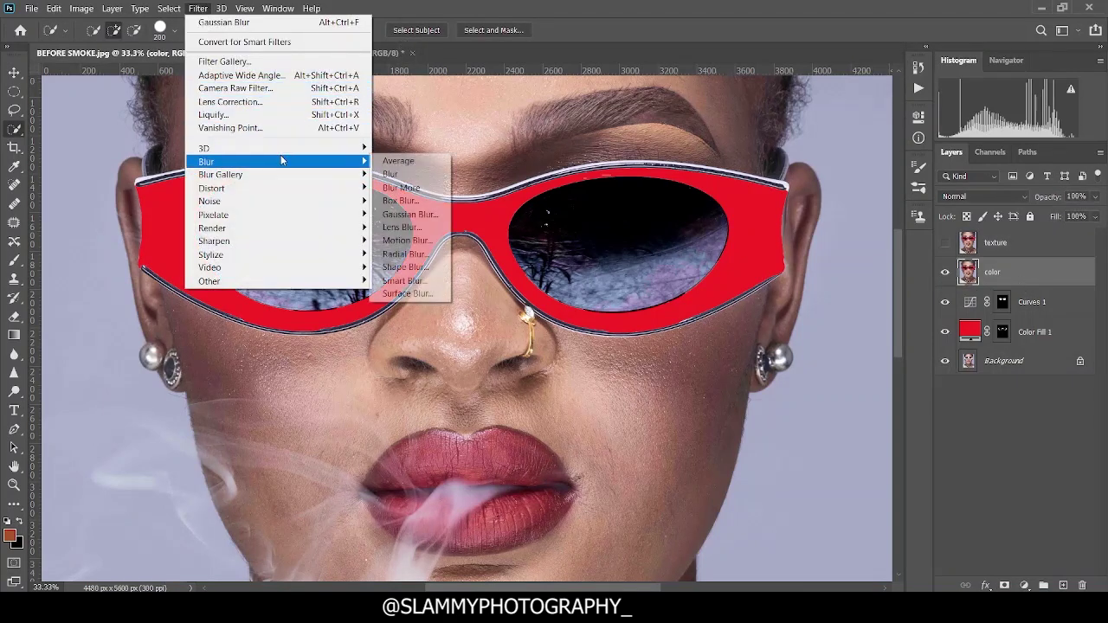
left_click(424, 214)
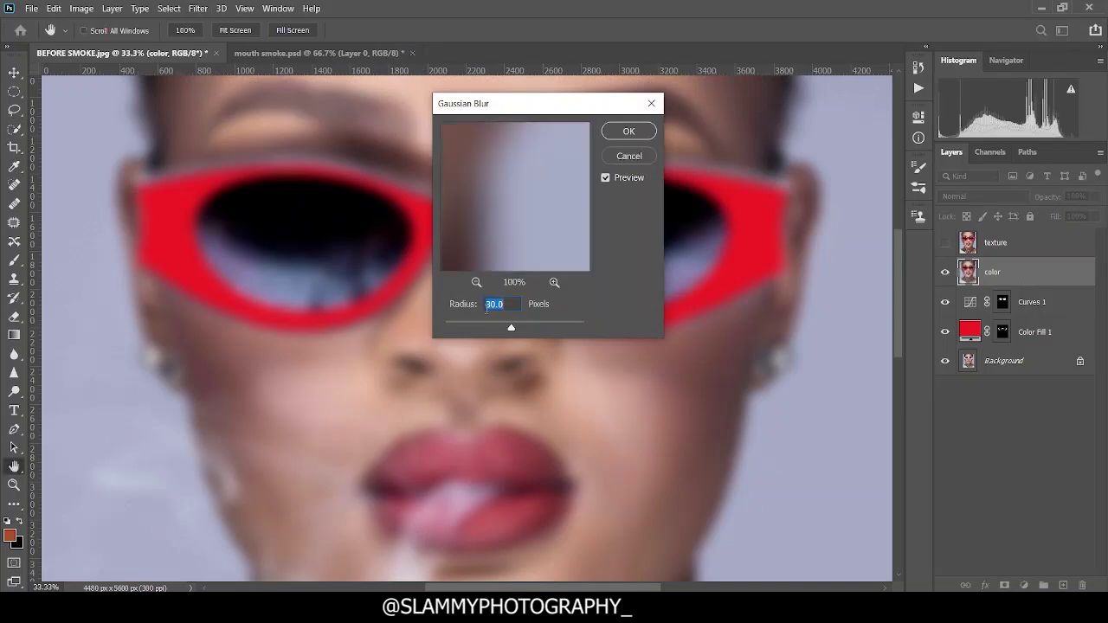
type("1.5")
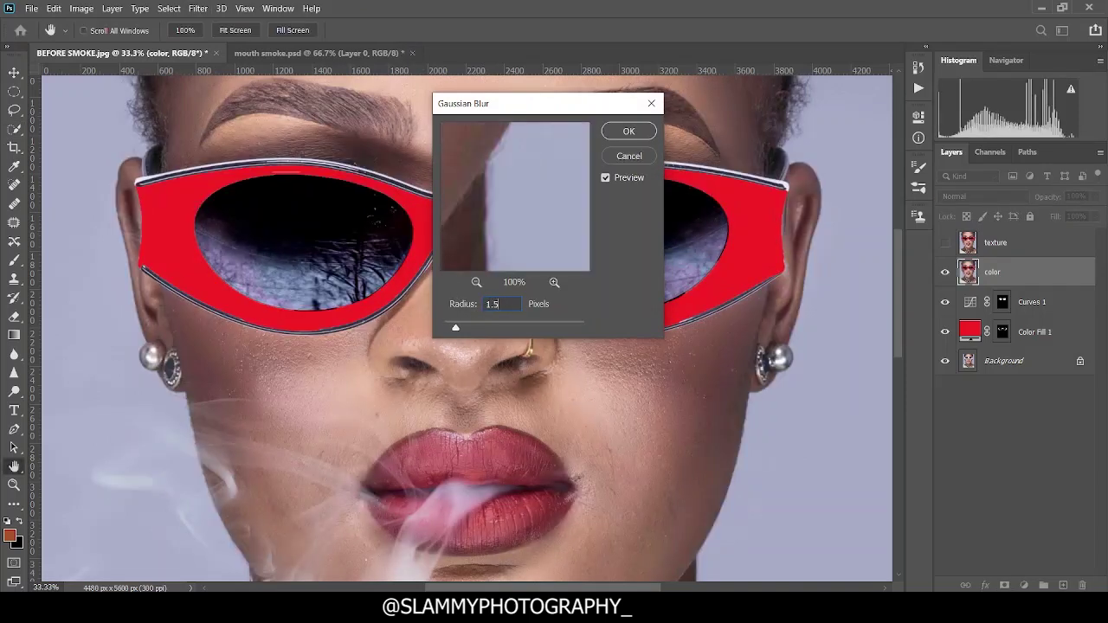
left_click(618, 137)
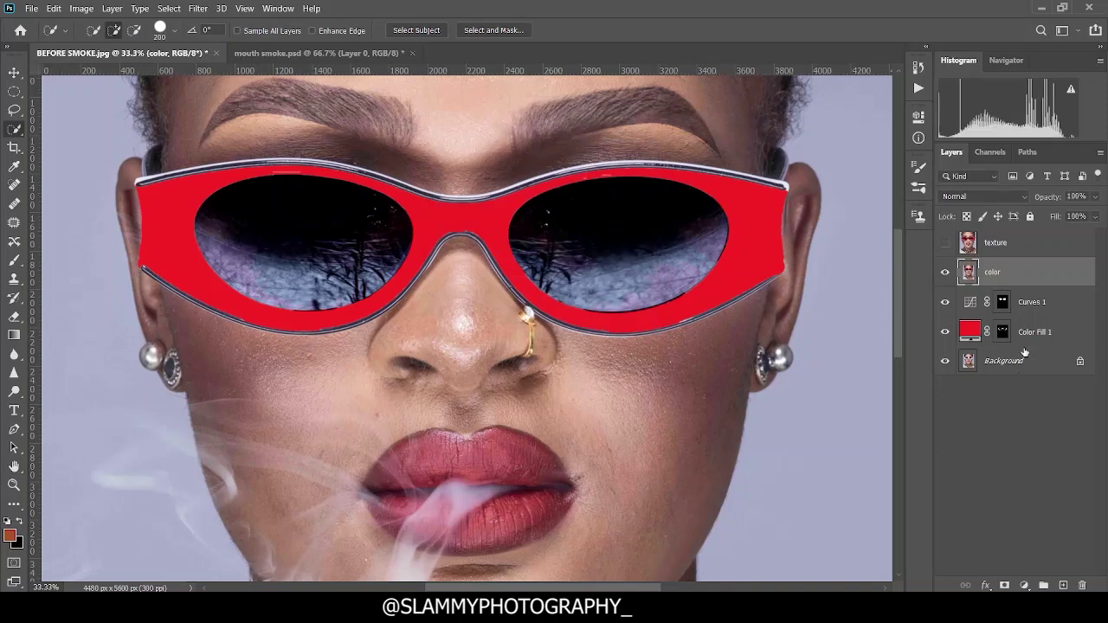
- Show the texture layer, subtract the color layer from it with Apply Image at scale 2, offset 128, and set its blend mode to Linear Light
left_click(945, 243)
left_click(1000, 247)
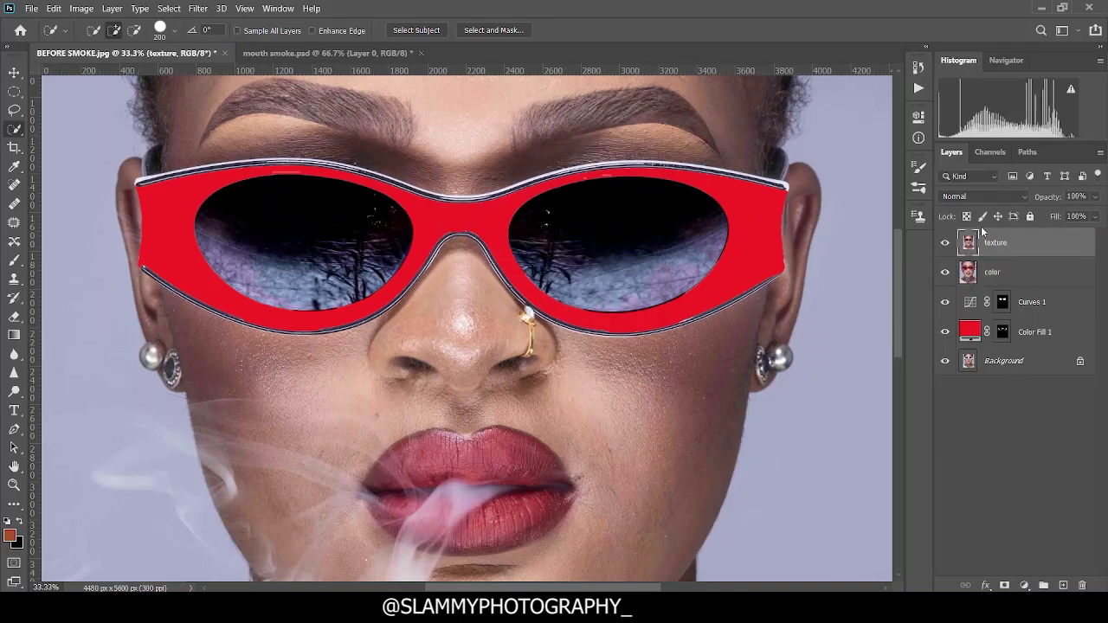
left_click(84, 10)
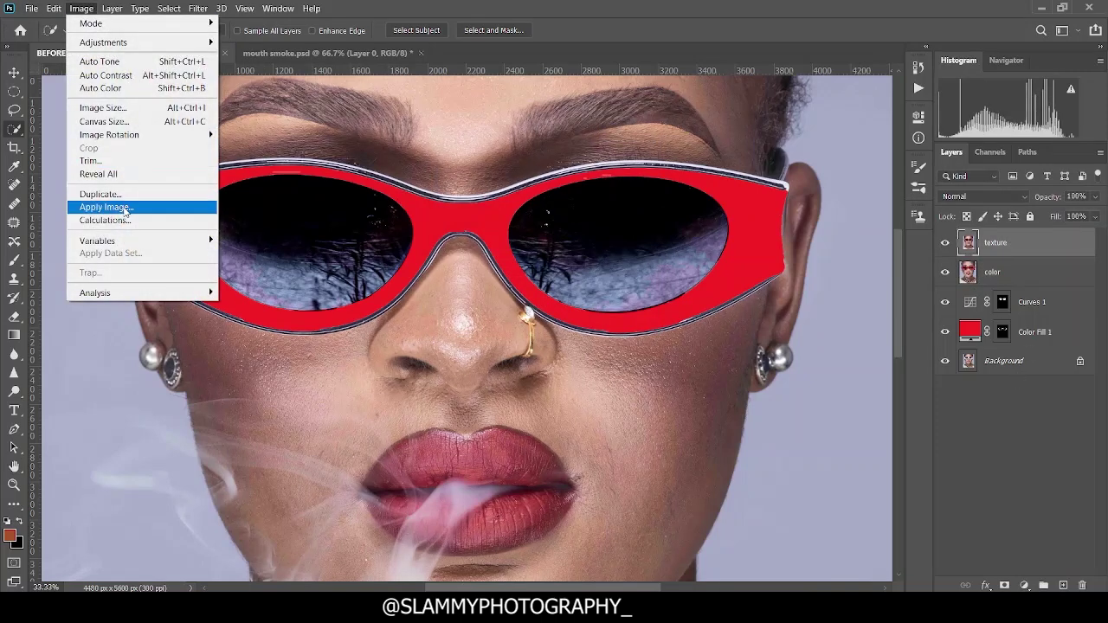
left_click(106, 207)
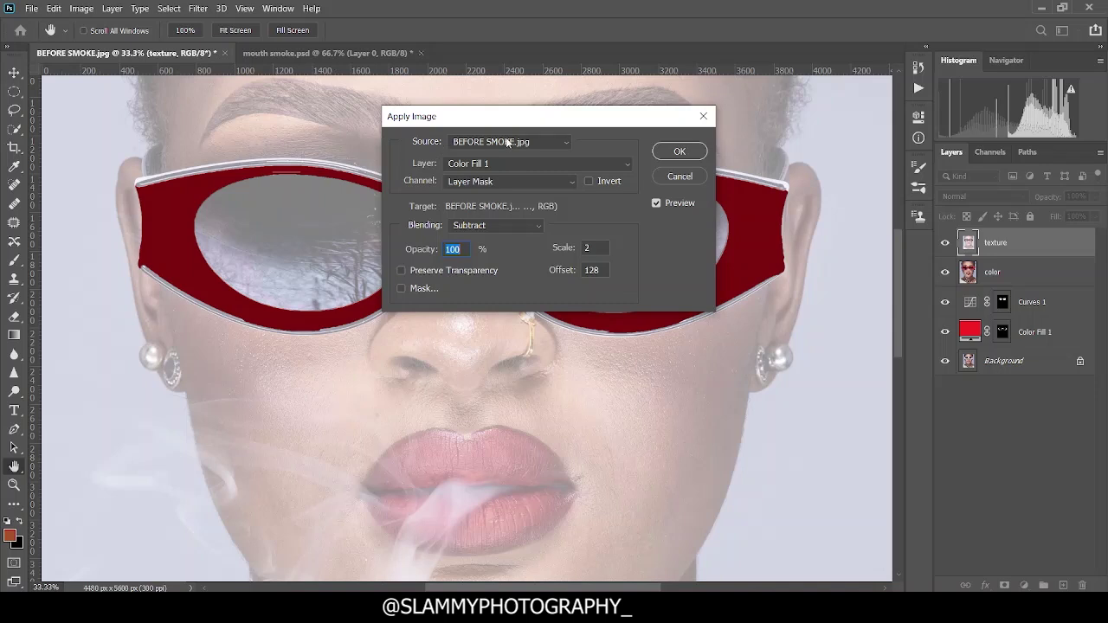
left_click_drag(519, 124, 543, 103)
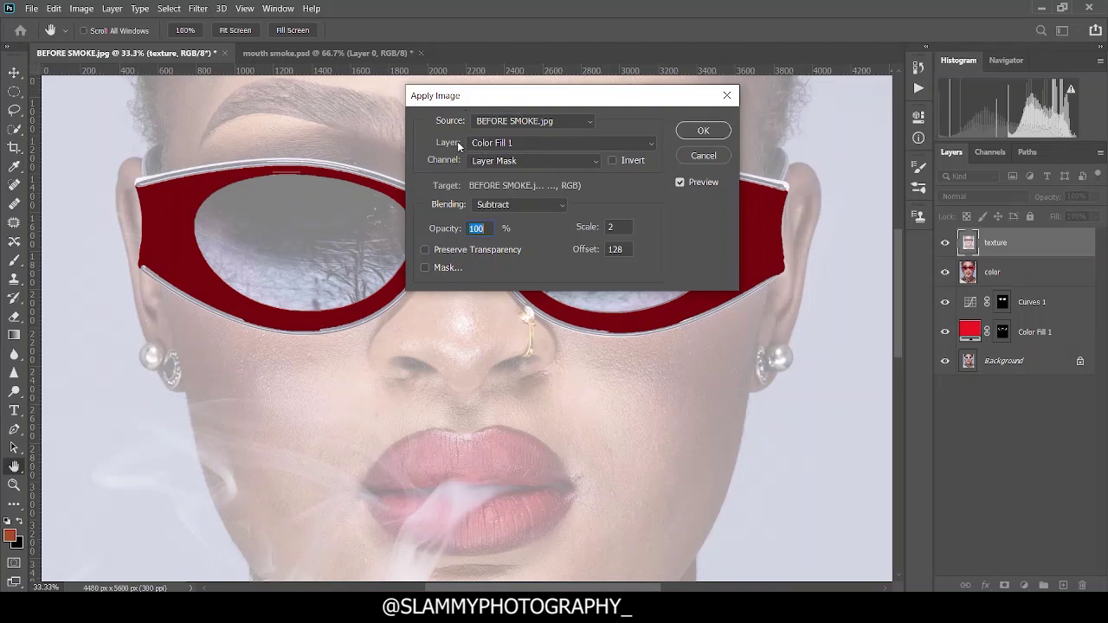
left_click(500, 144)
left_click(500, 196)
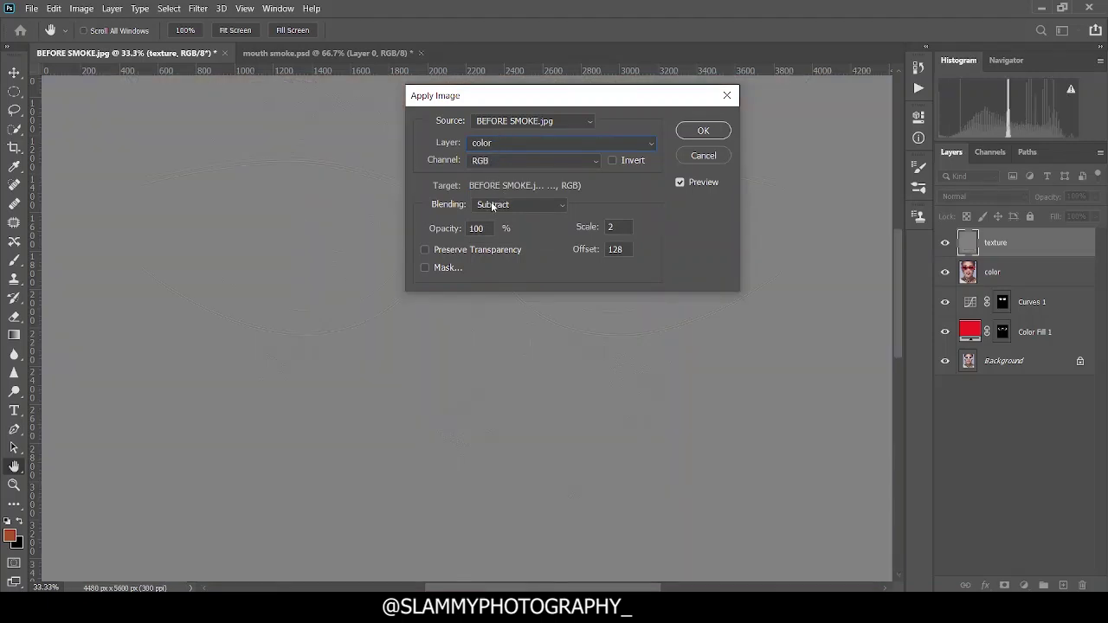
left_click(492, 205)
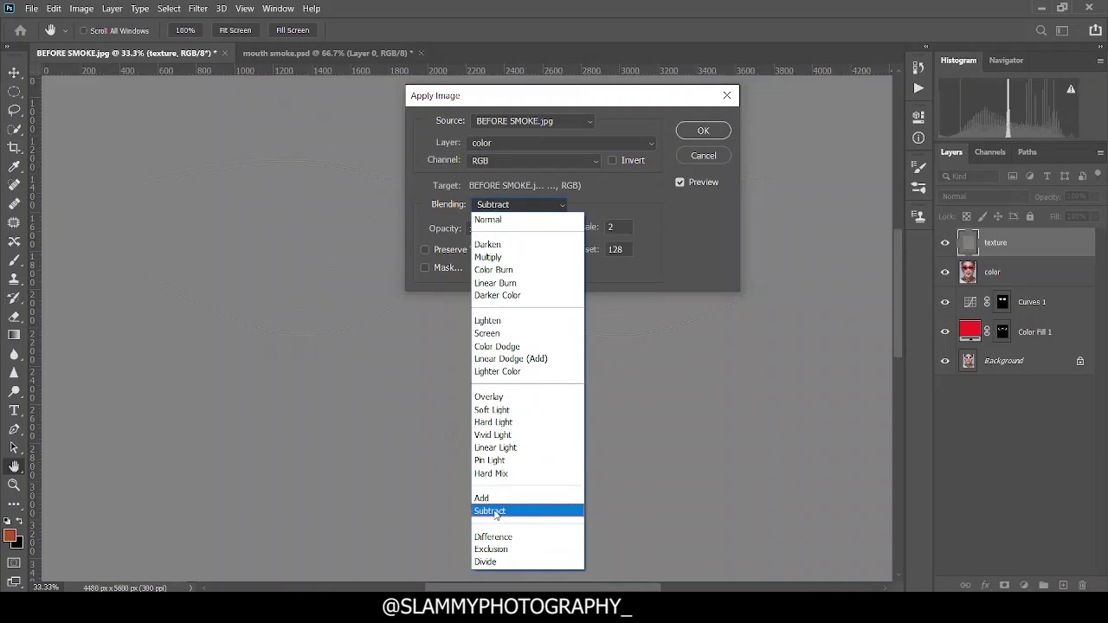
left_click(495, 510)
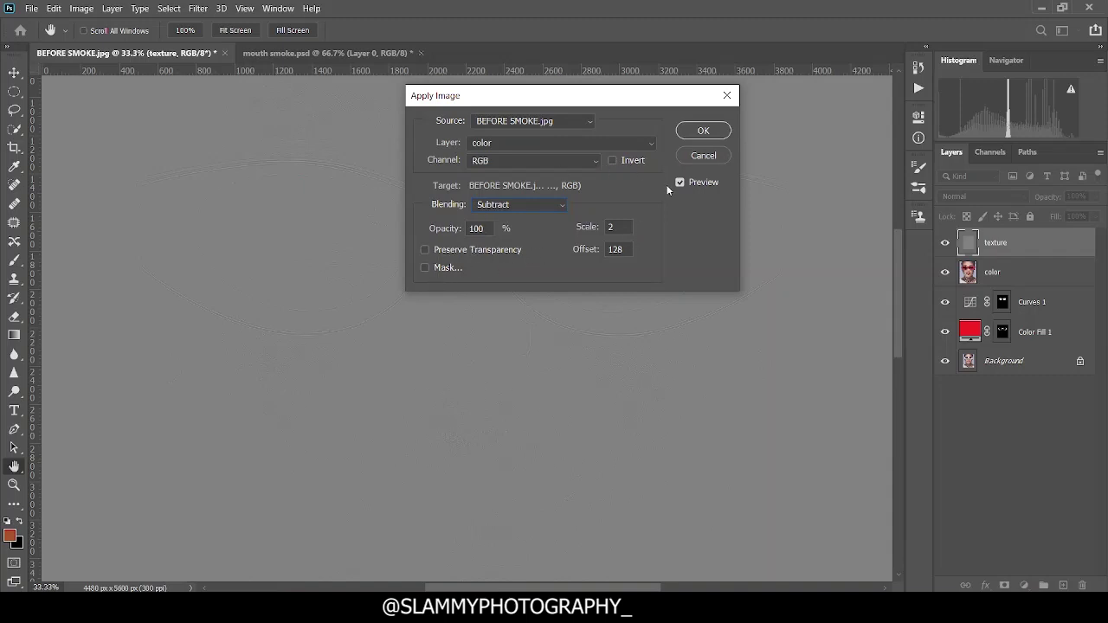
left_click(699, 130)
left_click(960, 198)
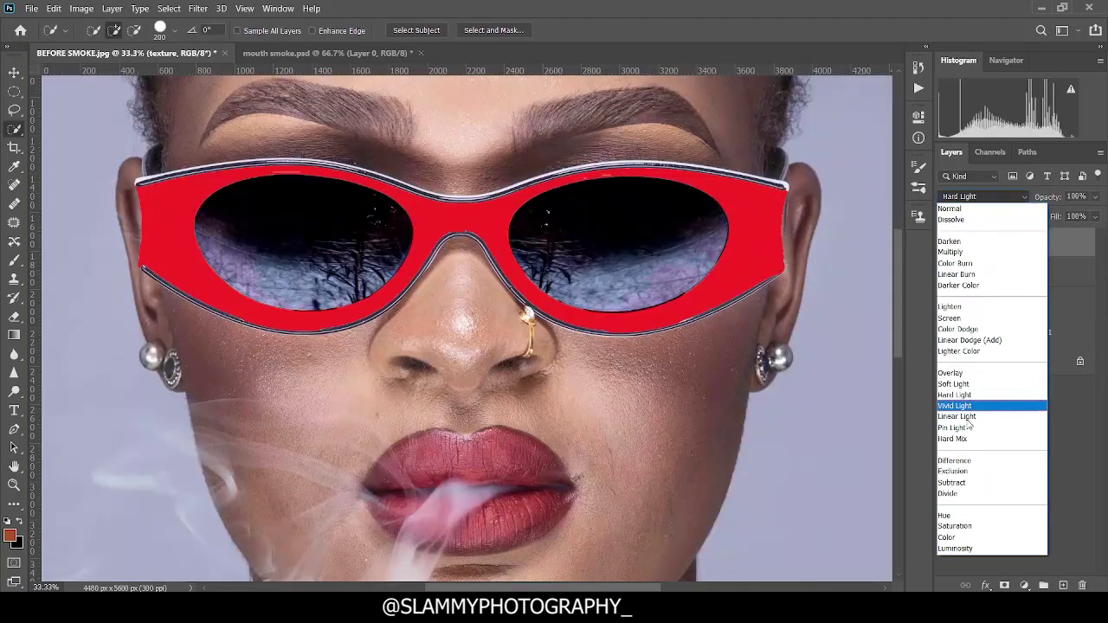
left_click(970, 417)
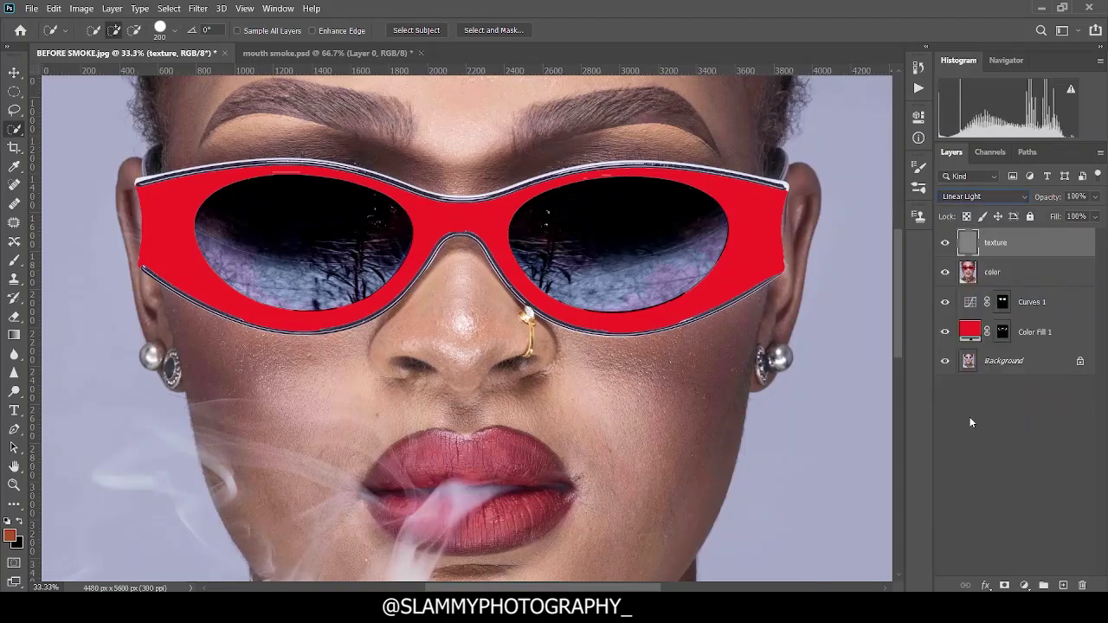
- Make the color layer active, choose the Mixer Brush tool and check its brush-load options
left_click(1000, 275)
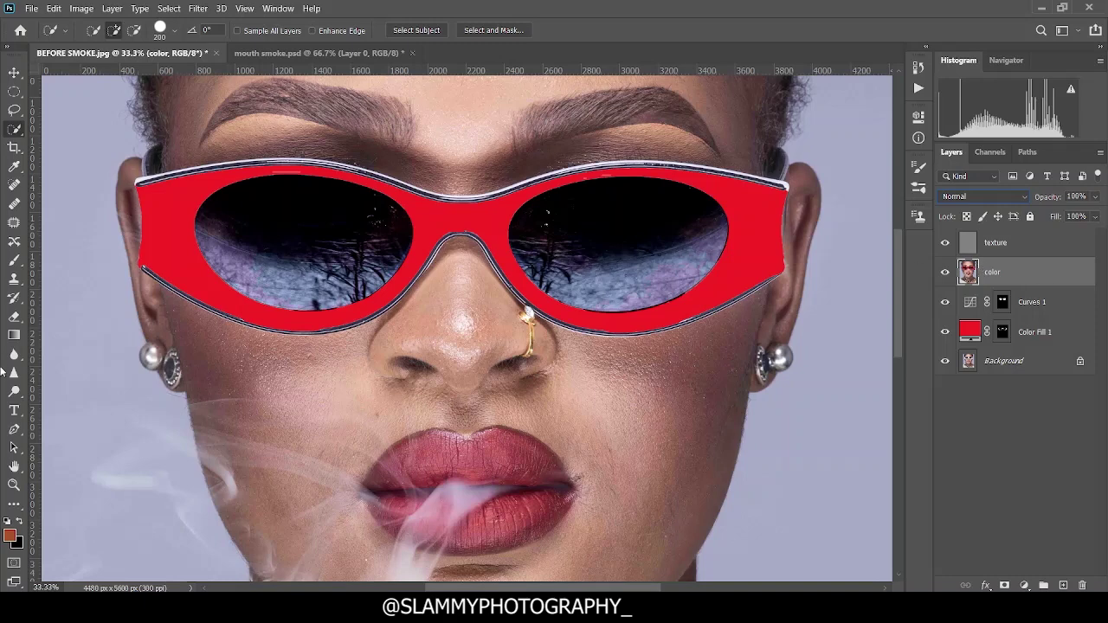
left_click(15, 505)
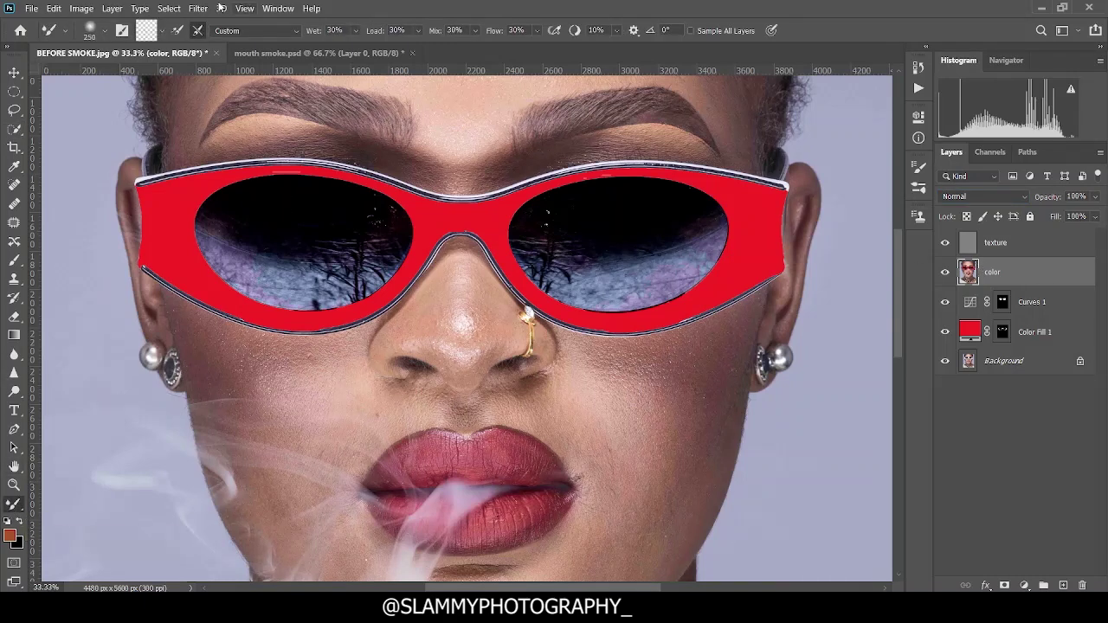
left_click(15, 260)
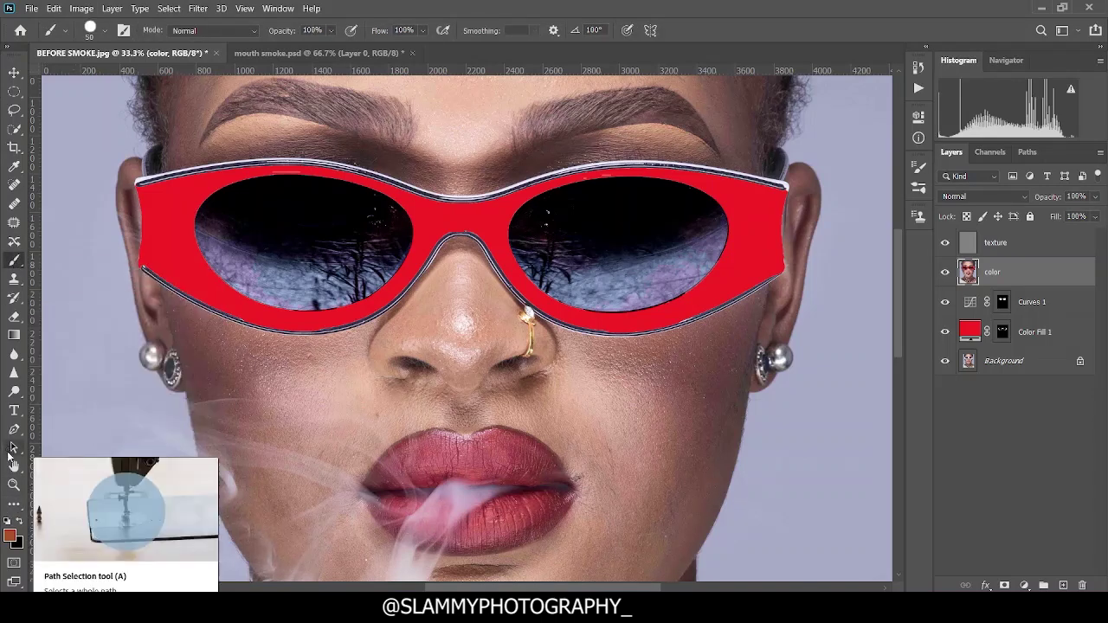
left_click(15, 507)
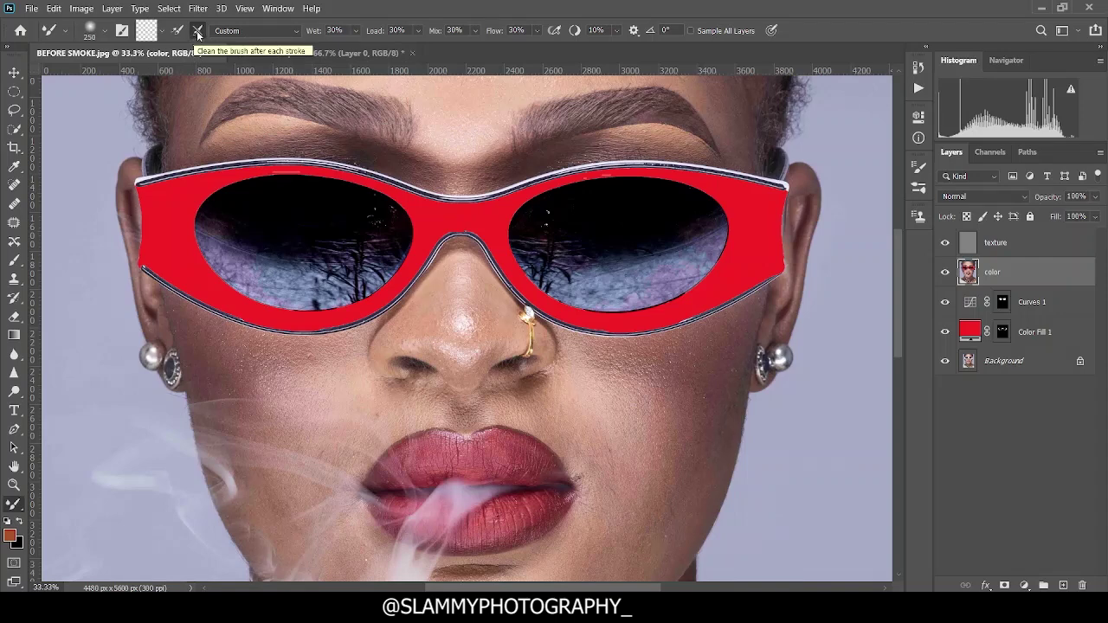
left_click(162, 33)
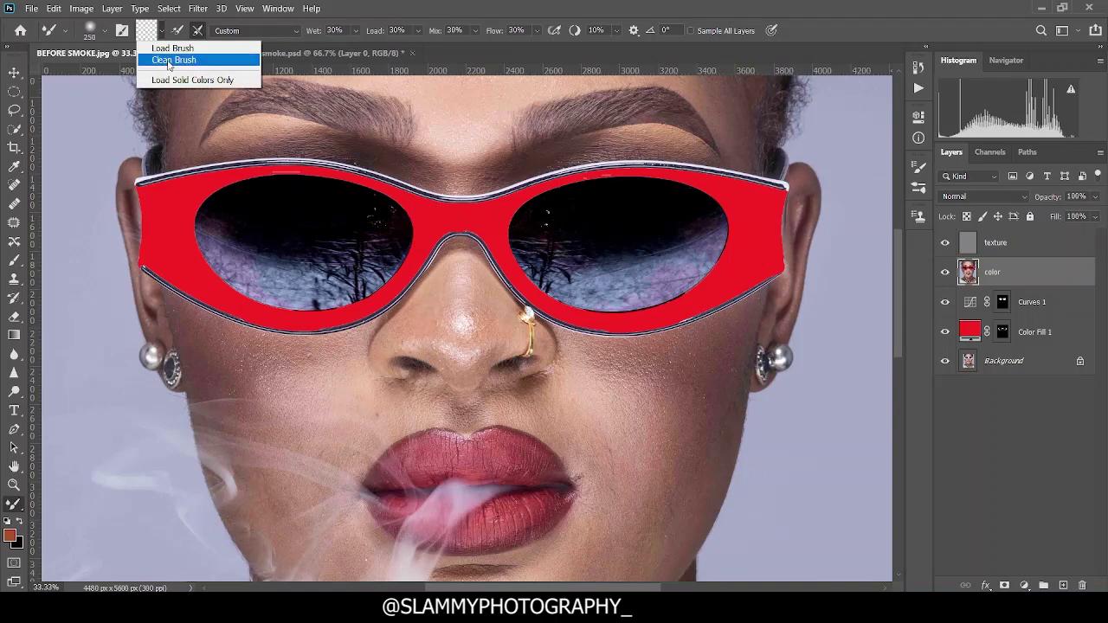
left_click(162, 32)
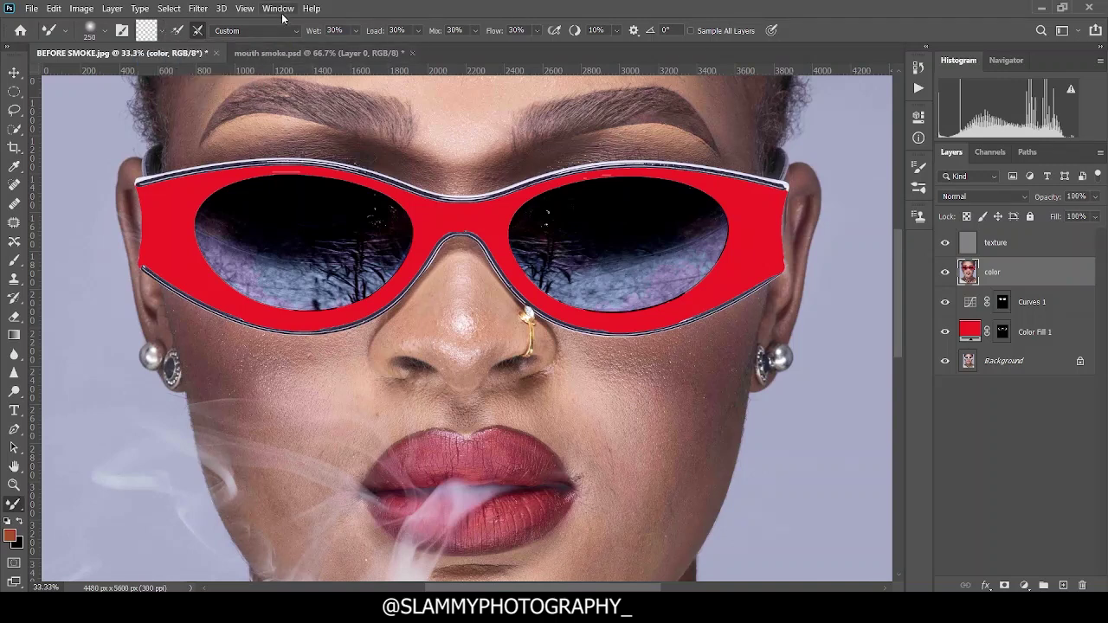
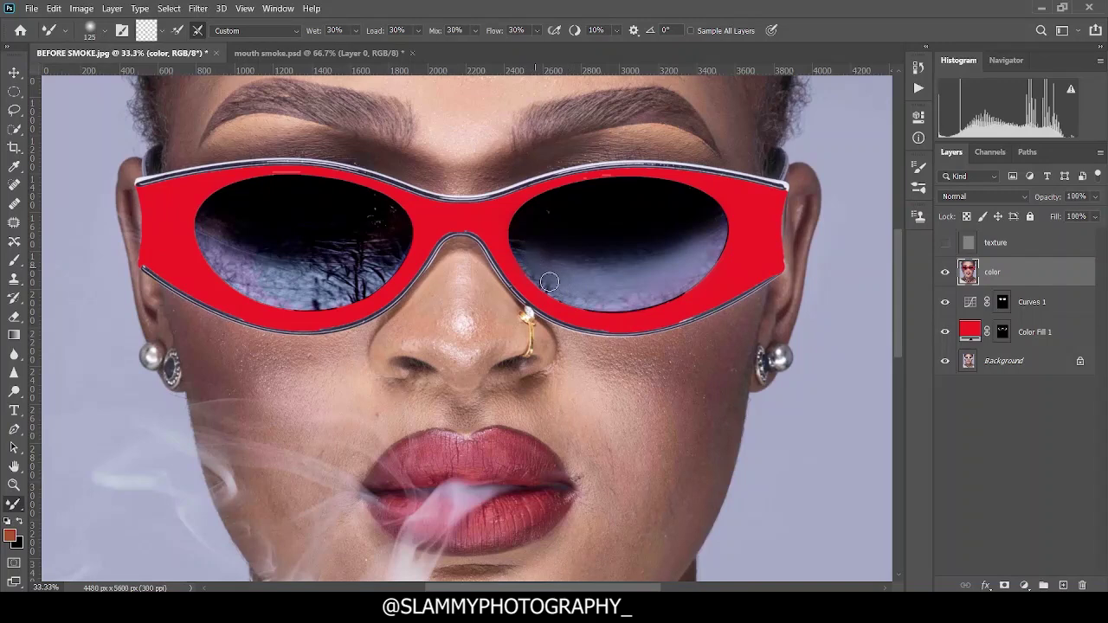
- Blend away the tree reflections in the subject's left lens on the color layer, varying the Mixer Brush size between about 100 and 175
key("bracketright")
key("bracketleft")
key("bracketleft")
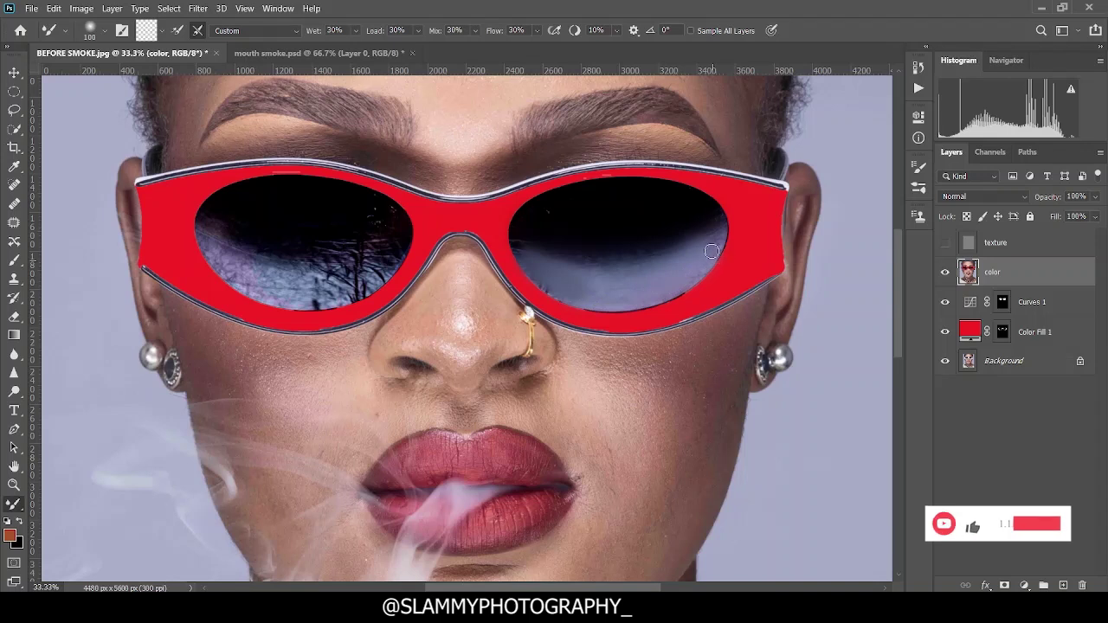
key("bracketright")
key("bracketright")
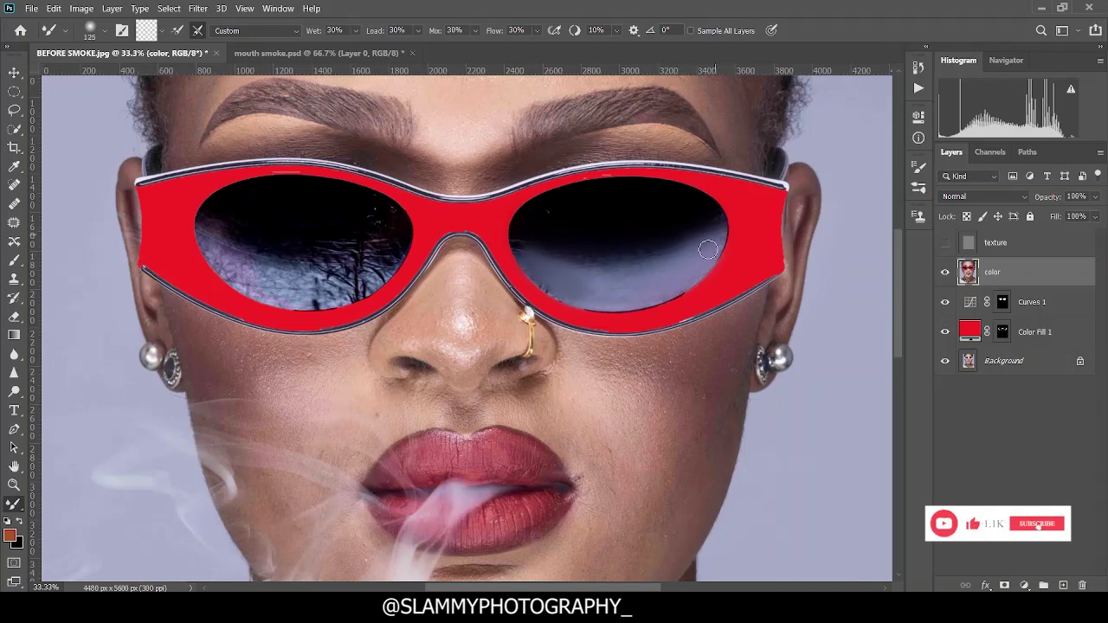
key("bracketleft")
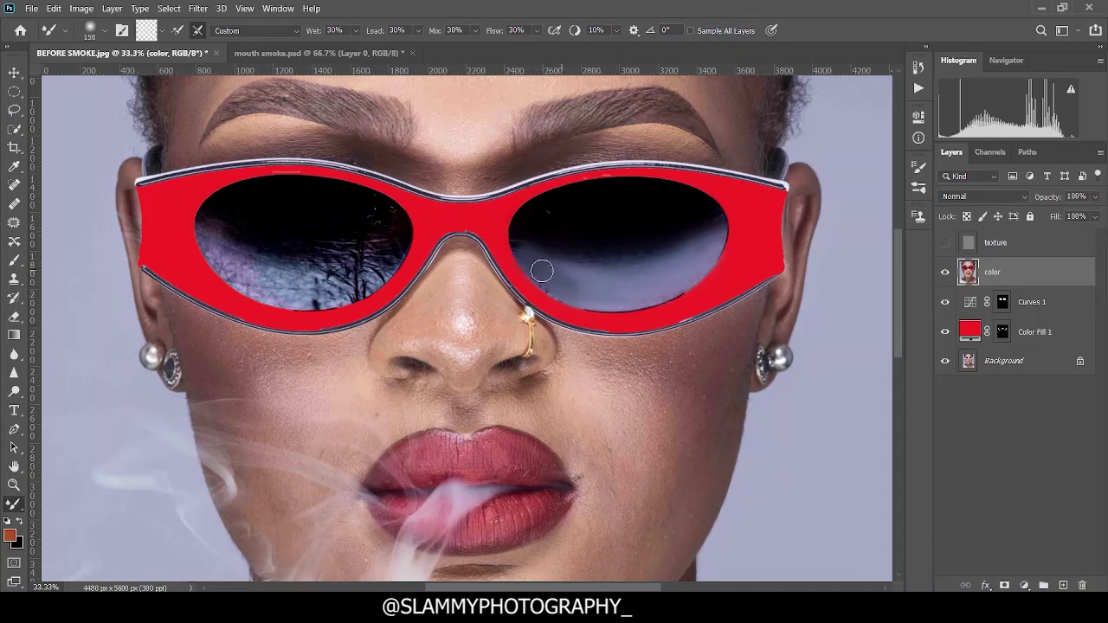
key("bracketright")
key("bracketright")
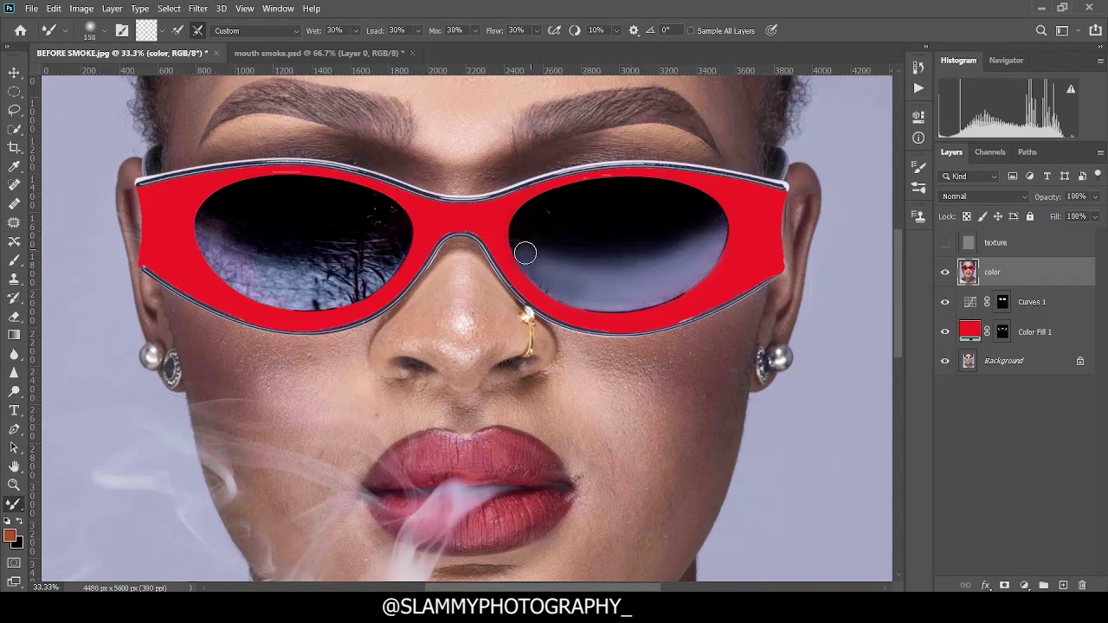
key("bracketleft")
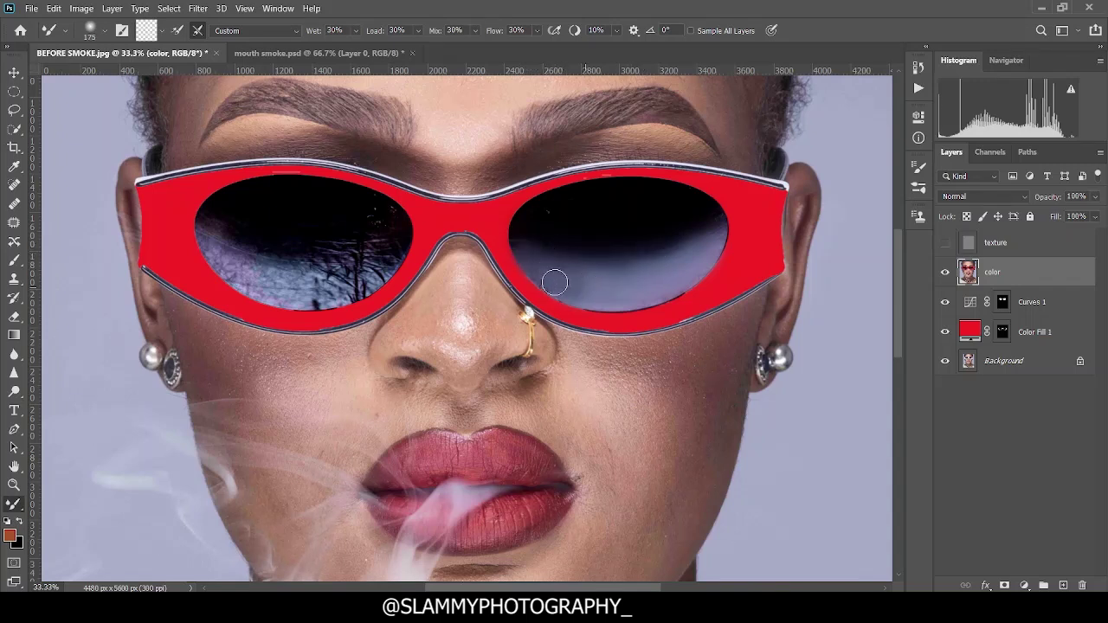
key("bracketright")
left_click(669, 288, "alt")
key("bracketright")
left_click(710, 232)
key("bracketleft")
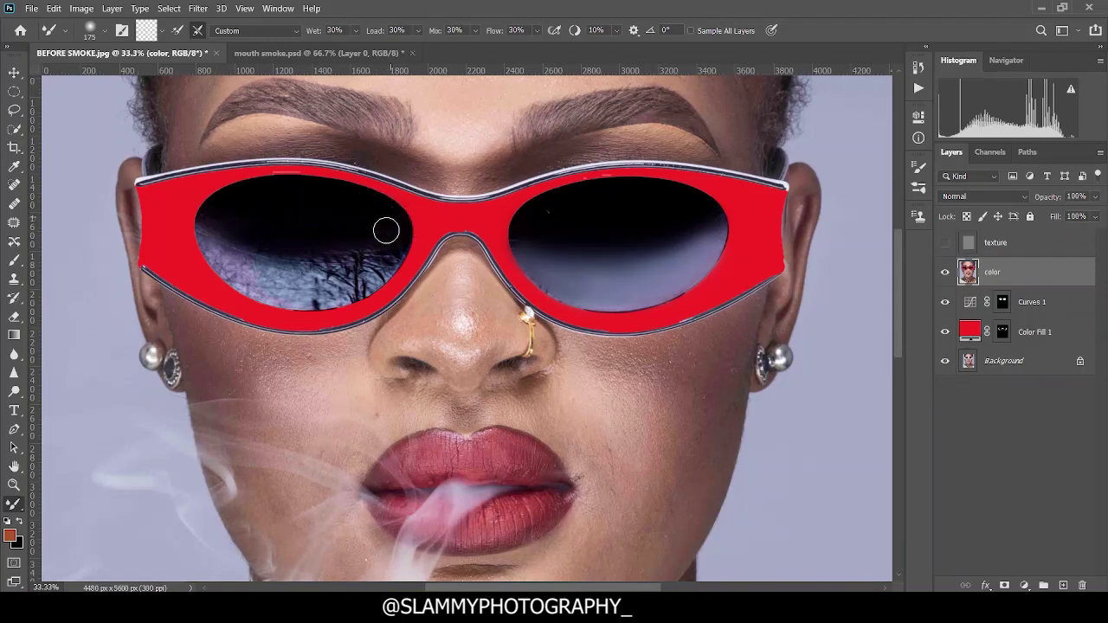
- Blend away the tree reflections in the subject's right lens on the color layer, varying the Mixer Brush size between about 125 and 175
key("bracketright")
key("bracketleft")
key("bracketleft")
mouse_move(389, 261)
left_mouse_down()
mouse_move(350, 290)
mouse_move(279, 291)
mouse_move(361, 290)
mouse_move(260, 284)
mouse_move(268, 287)
mouse_move(233, 269)
mouse_move(281, 290)
mouse_move(212, 254)
mouse_move(296, 291)
mouse_move(222, 257)
mouse_move(207, 234)
mouse_move(272, 271)
mouse_move(301, 270)
mouse_move(244, 258)
mouse_move(329, 277)
mouse_move(353, 270)
mouse_move(309, 271)
mouse_move(400, 254)
mouse_move(374, 269)
mouse_move(396, 248)
mouse_move(259, 260)
mouse_move(378, 262)
left_mouse_up()
key("bracketright")
left_click(217, 248, "alt")
key("bracketleft")
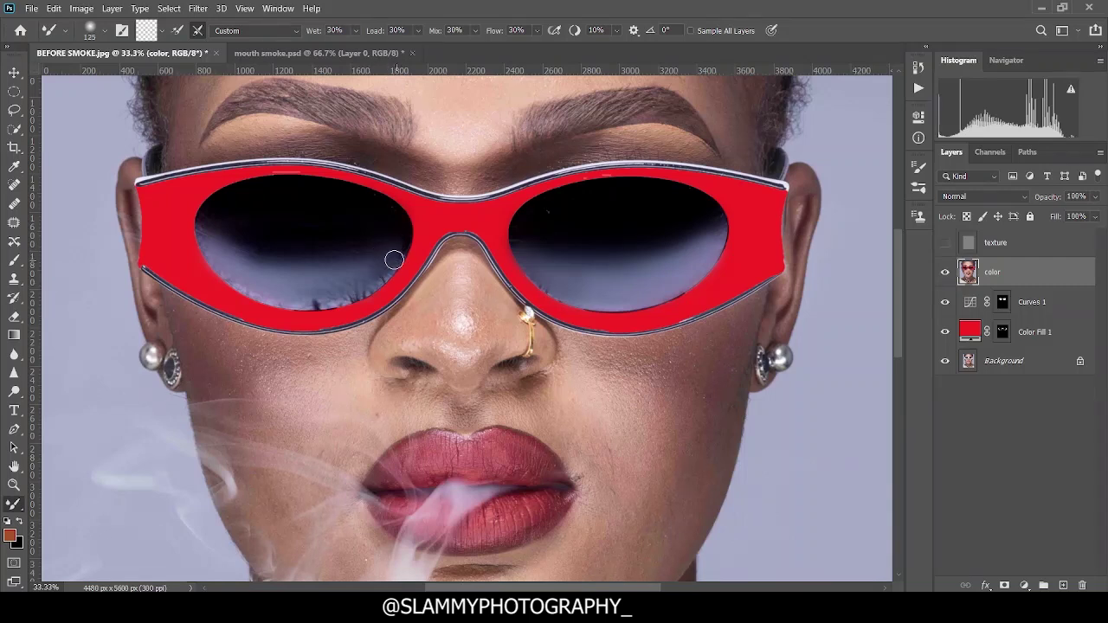
- Smooth the leftover reflection marks along the lower rim of the subject's right lens with the Mixer Brush at size 125
mouse_move(365, 276)
left_mouse_down()
mouse_move(301, 307)
mouse_move(357, 293)
mouse_move(259, 295)
mouse_move(289, 298)
left_mouse_up()
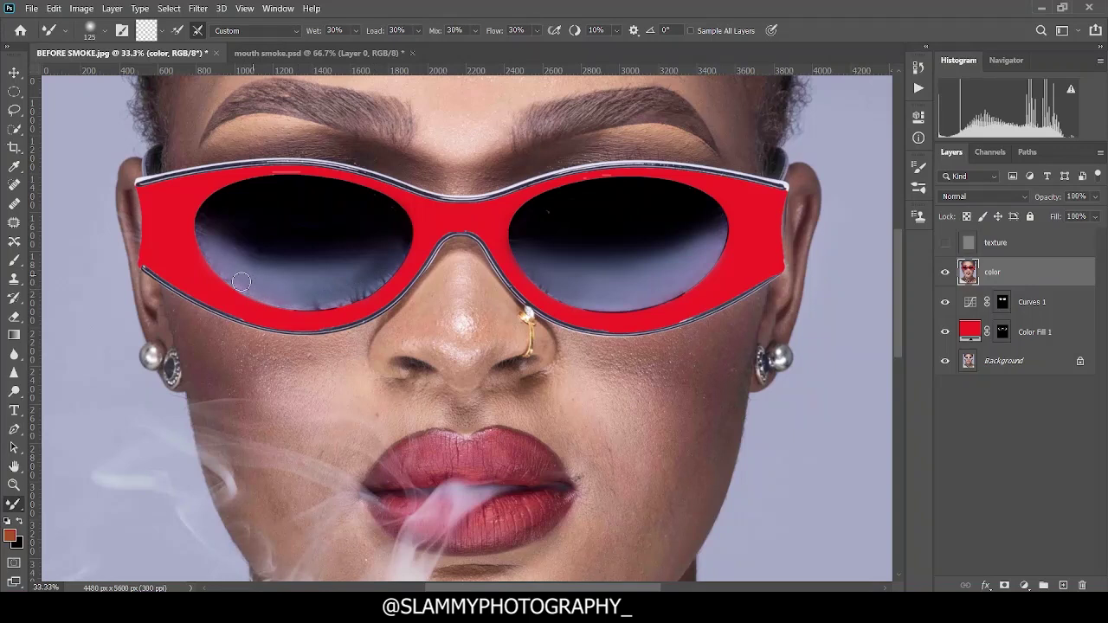
key("bracketright")
key("bracketleft")
left_click_drag(290, 263, 378, 263)
key("bracketright")
key("bracketright")
key("bracketleft")
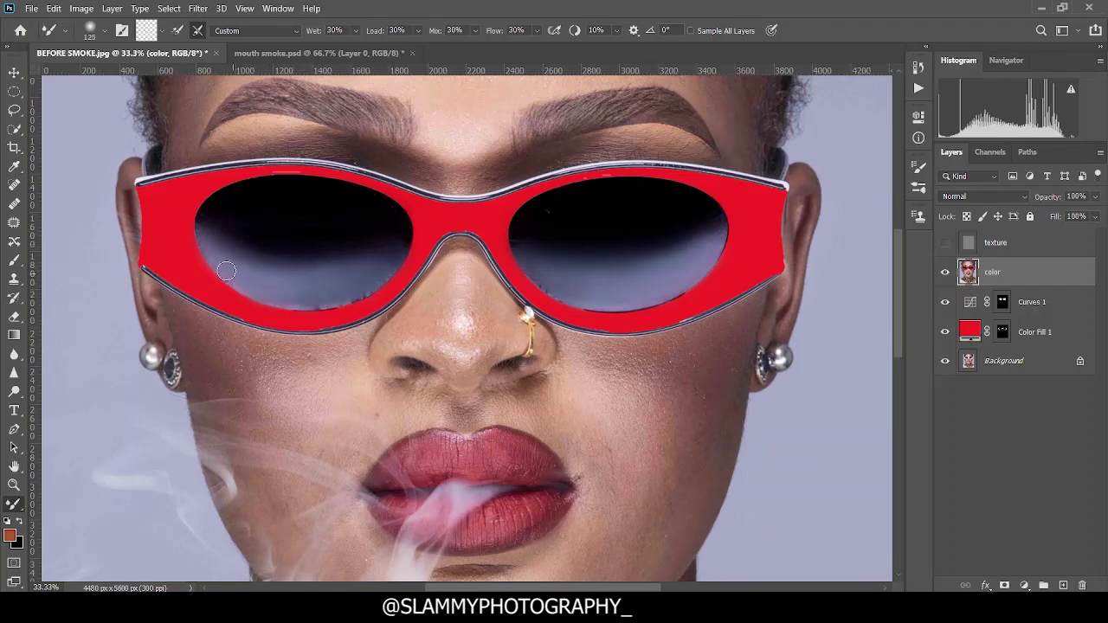
- Even out the dark-to-light transition near the outer corner of the subject's right lens with a larger Mixer Brush
key("bracketright")
key("bracketright")
left_click_drag(240, 239, 223, 230)
key("bracketleft")
key("bracketleft")
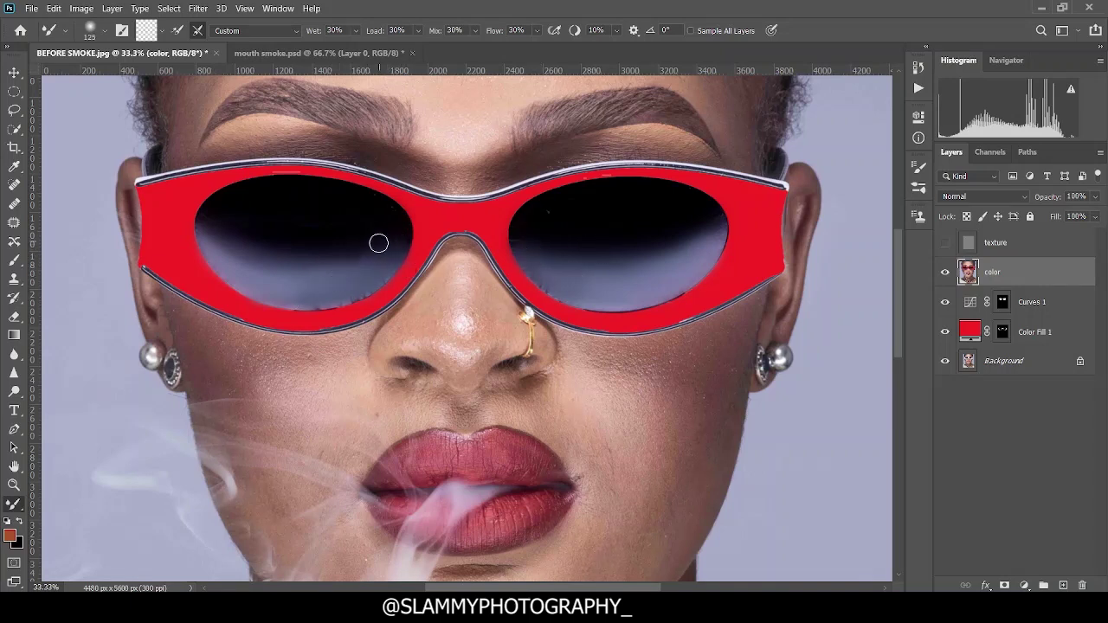
- Show the texture layer and make it active with the Spot Healing Brush chosen
left_click(945, 246)
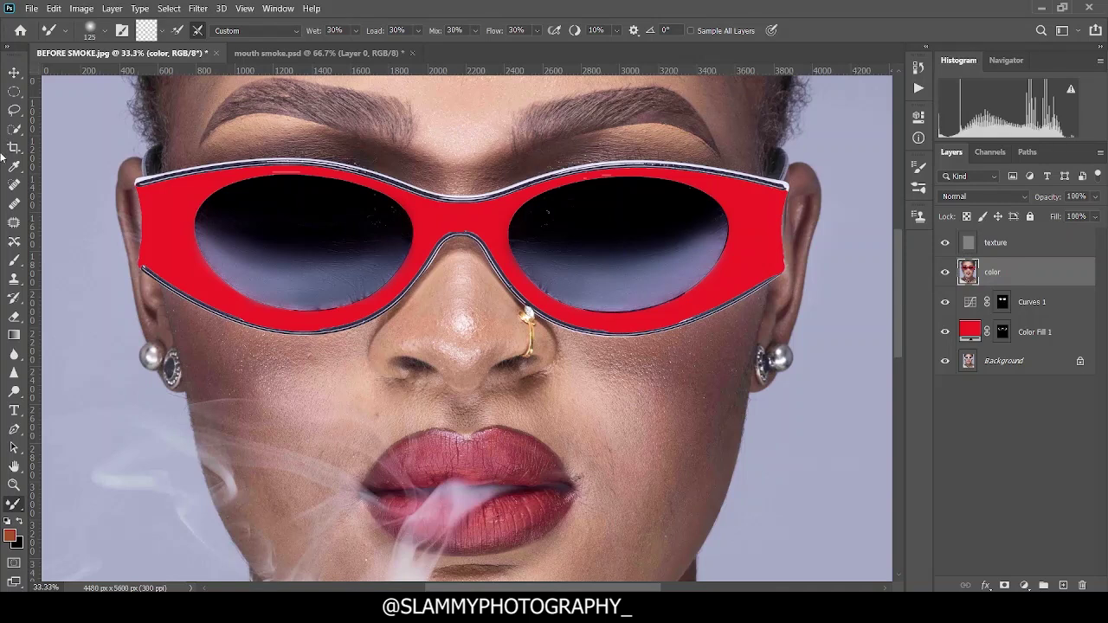
left_click(14, 184)
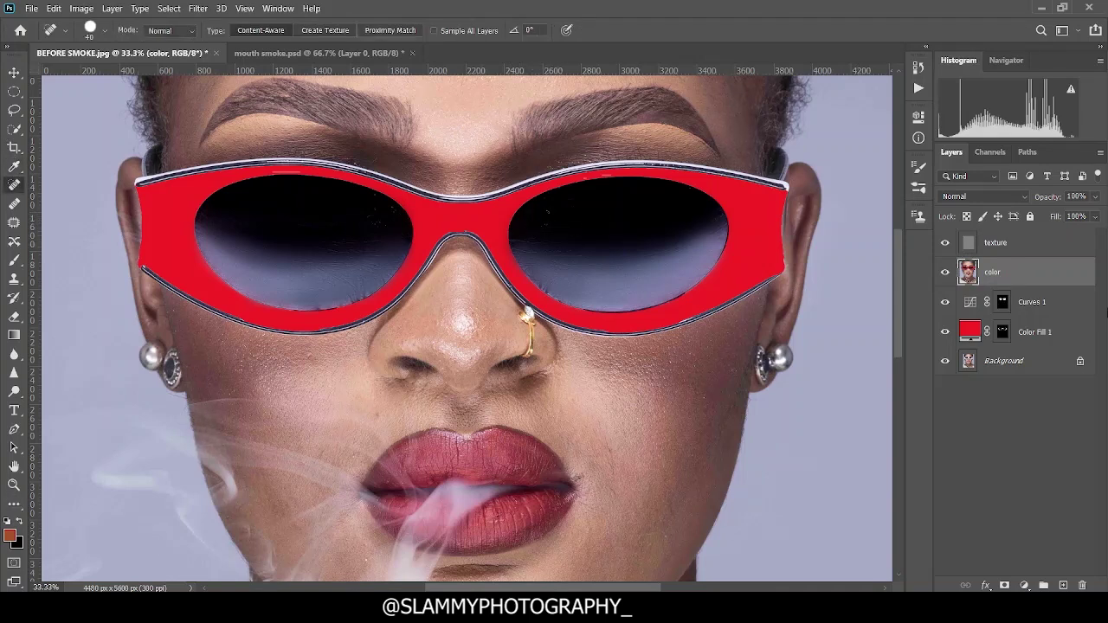
left_click(1004, 251)
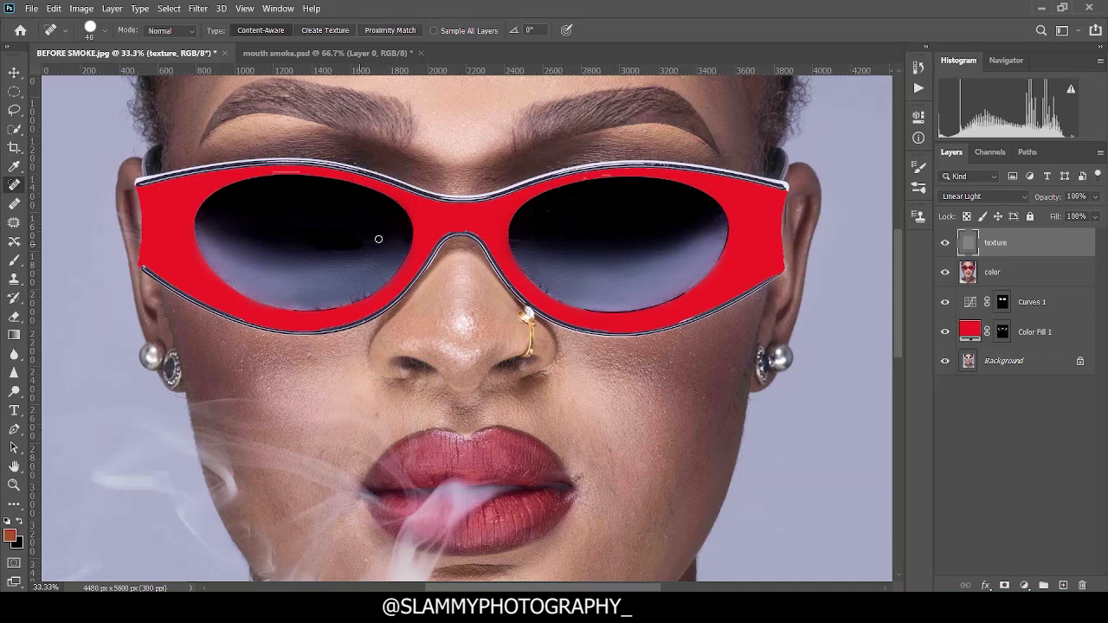
- Compare BEFORE SMOKE.jpg with the finished mouth smoke.psd, fitting each whole portrait on screen
left_click(313, 52)
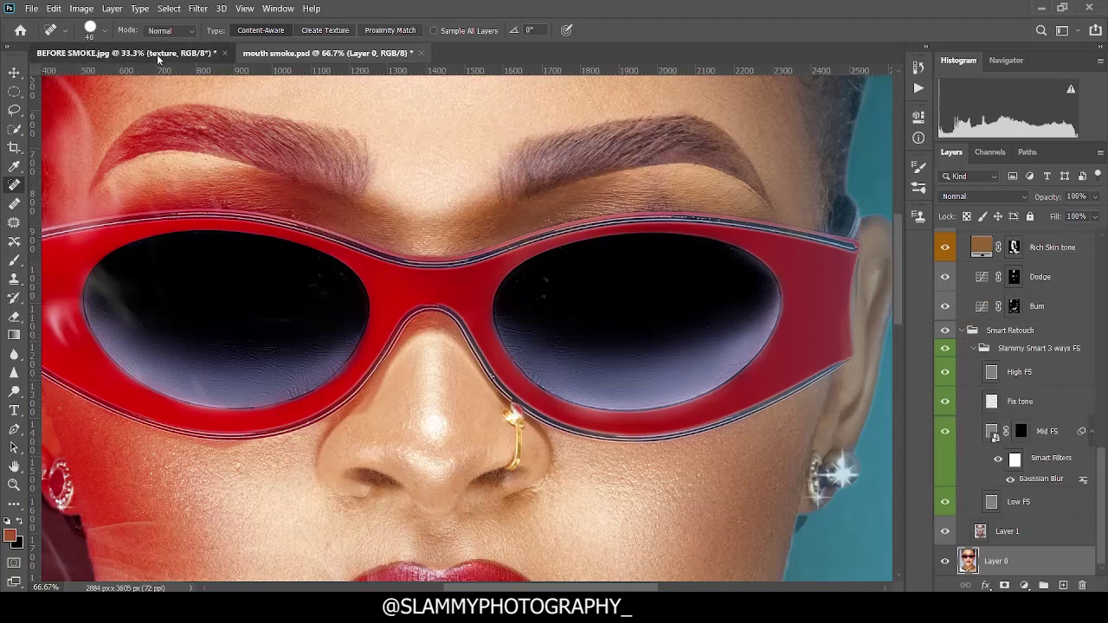
left_click(157, 52)
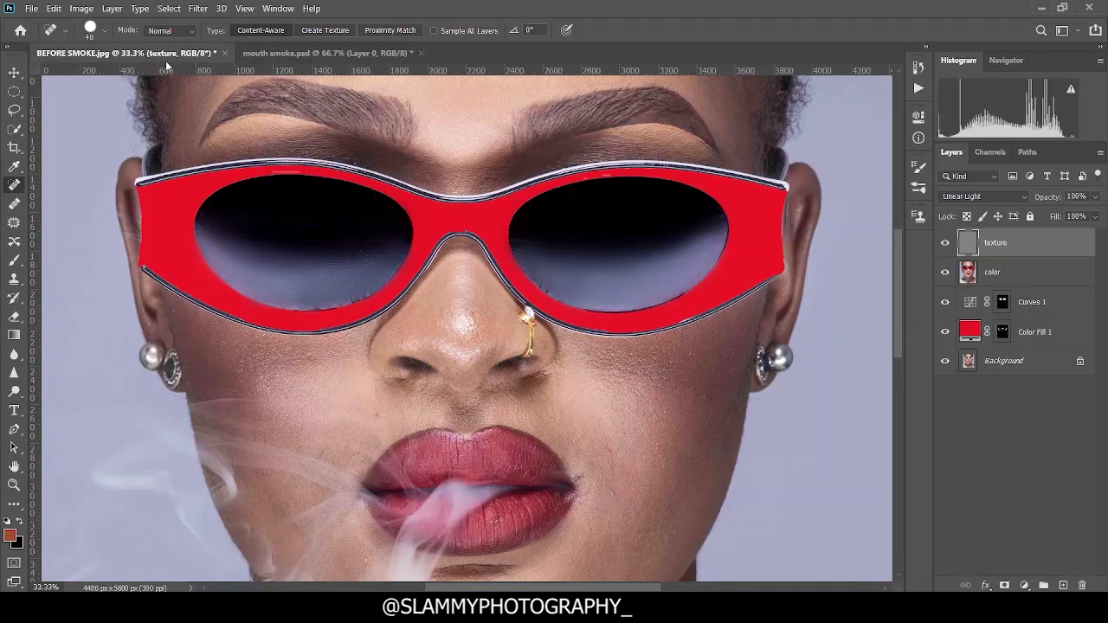
left_click(244, 9)
left_click(260, 130)
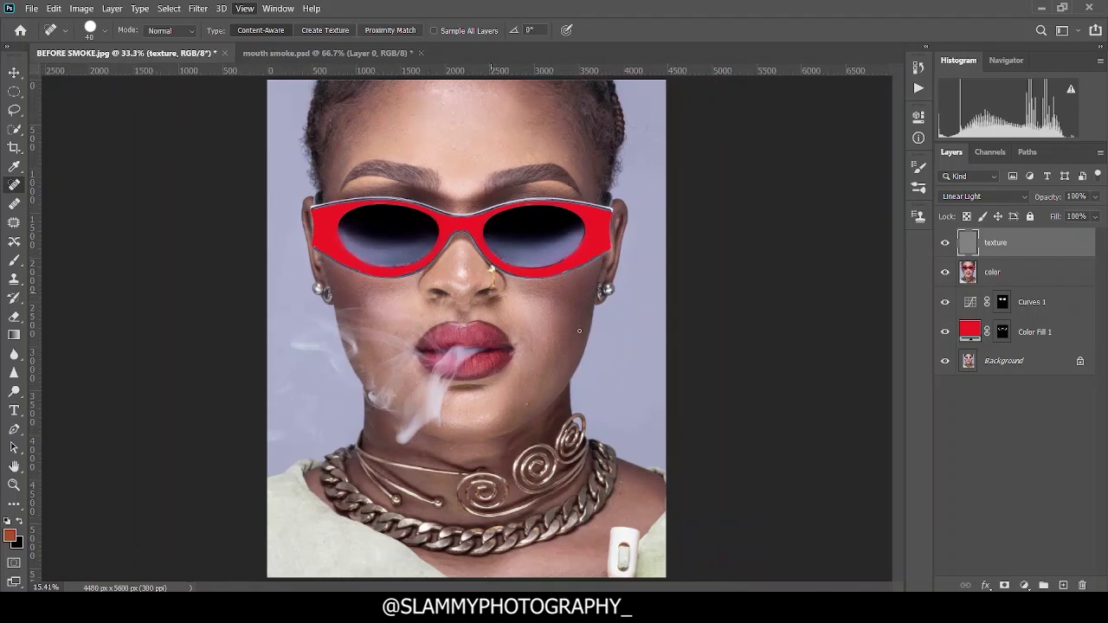
left_click(284, 56)
left_click(244, 8)
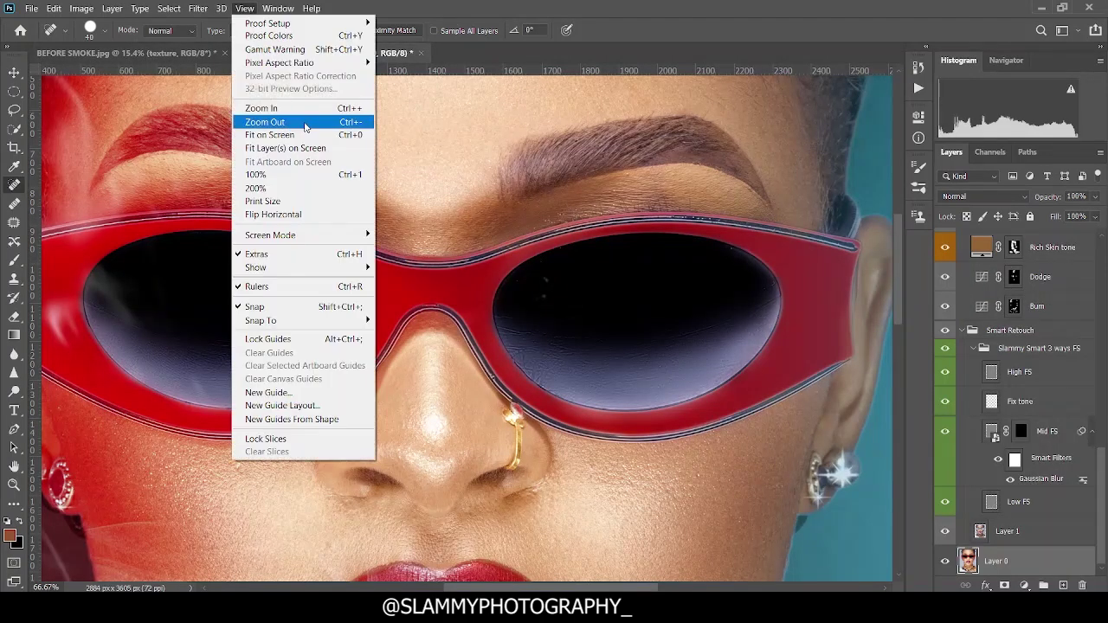
left_click(261, 136)
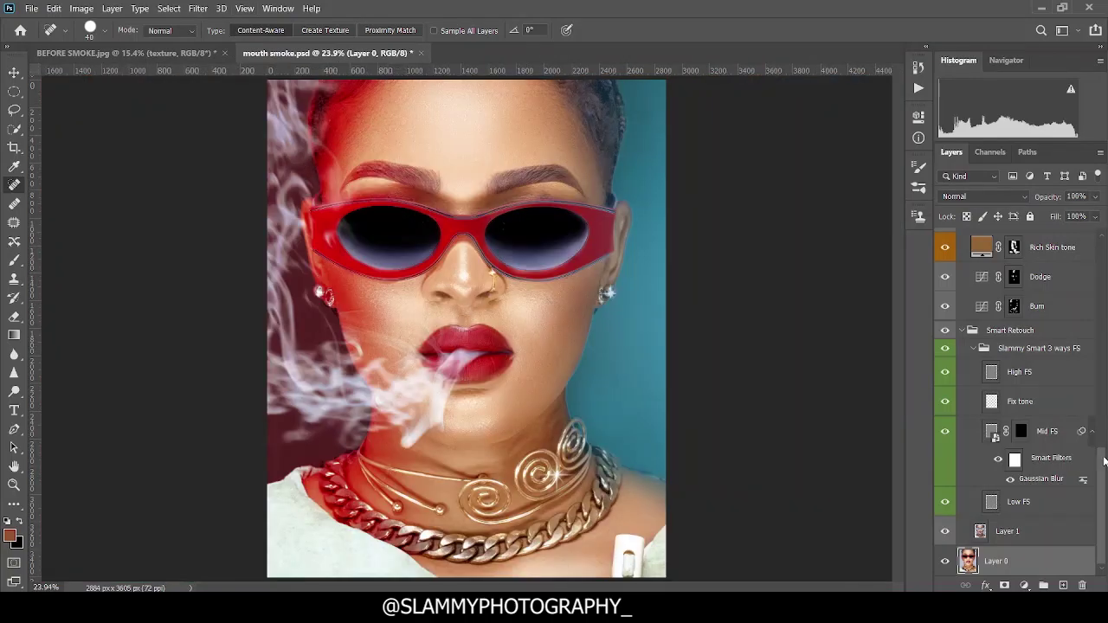
- Look through the full layer stack of mouth smoke.psd, from the frequency separation and dodge-and-burn groups up to Group 2
scroll(1029, 531, "up", 15)
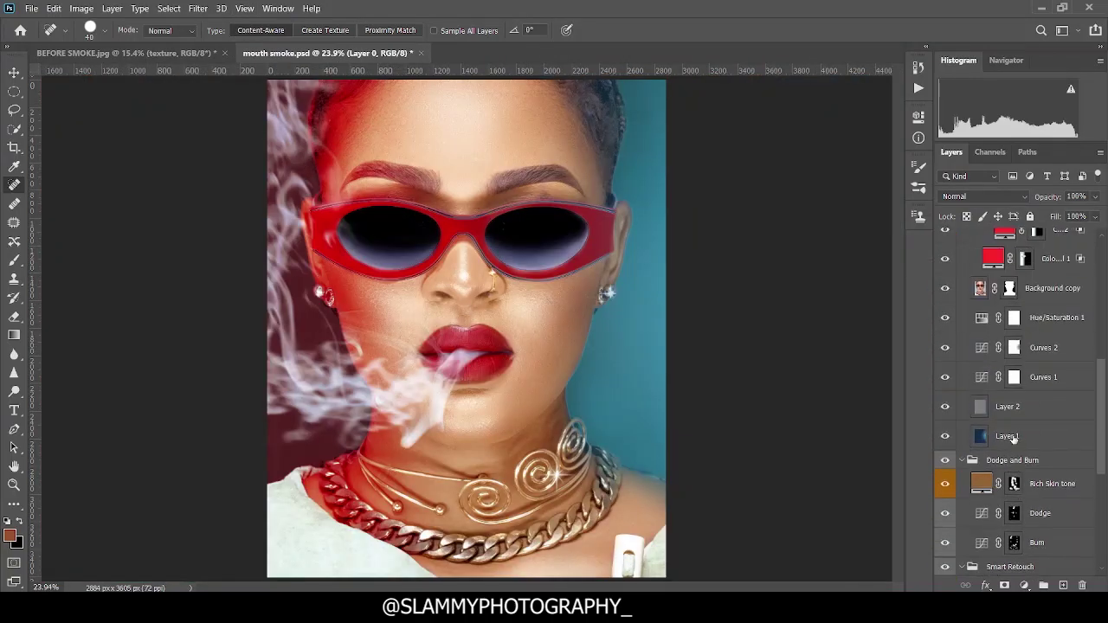
scroll(1030, 433, "down", 15)
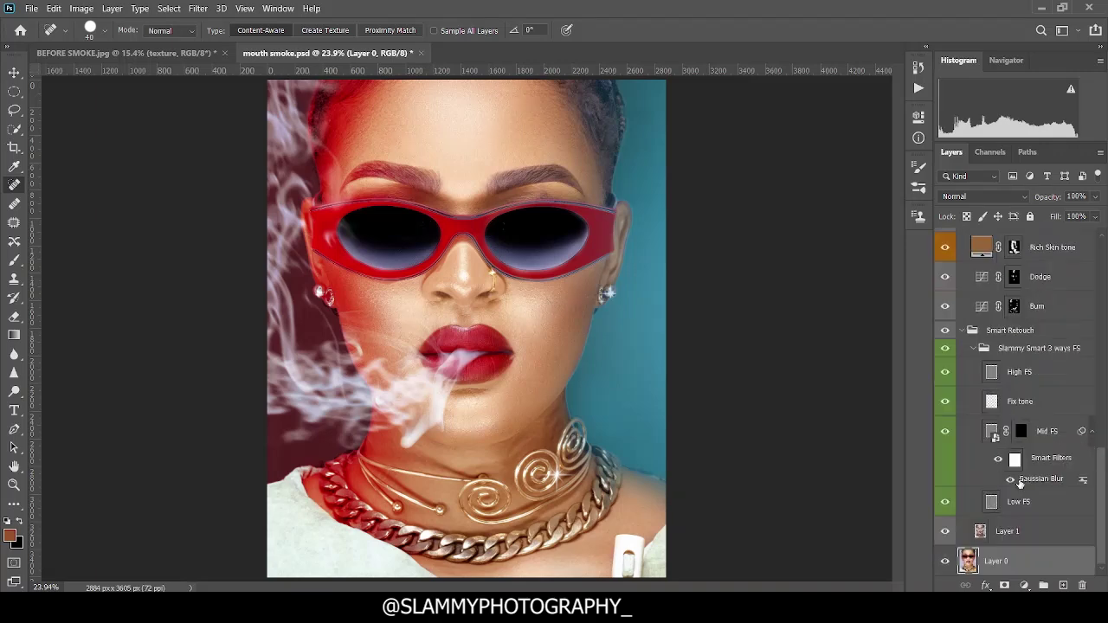
scroll(1005, 500, "up", 5)
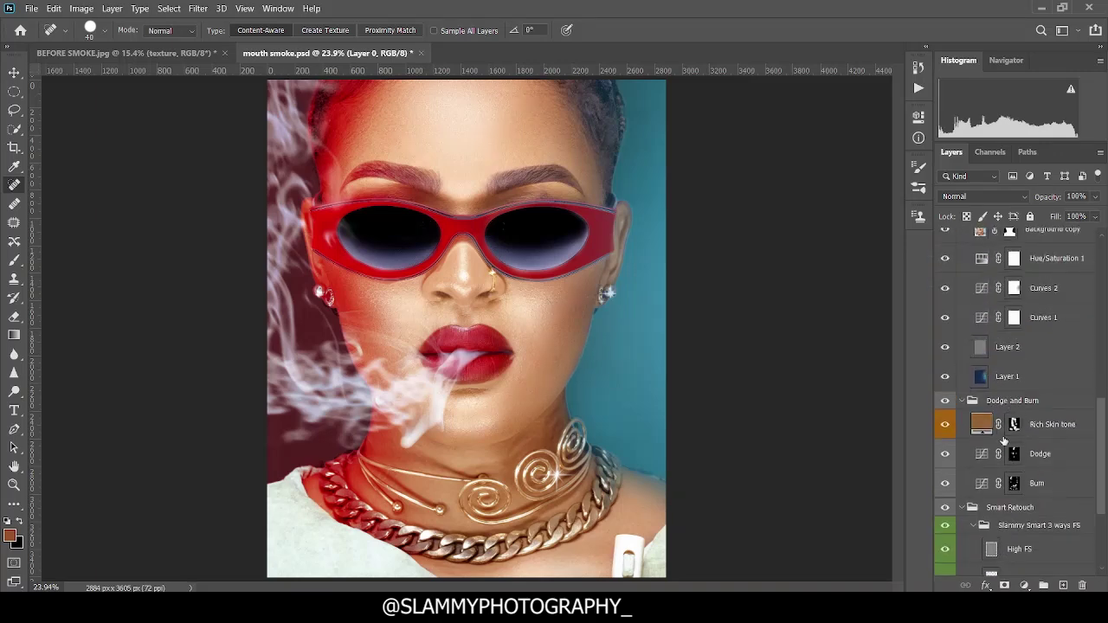
scroll(1000, 459, "down", 5)
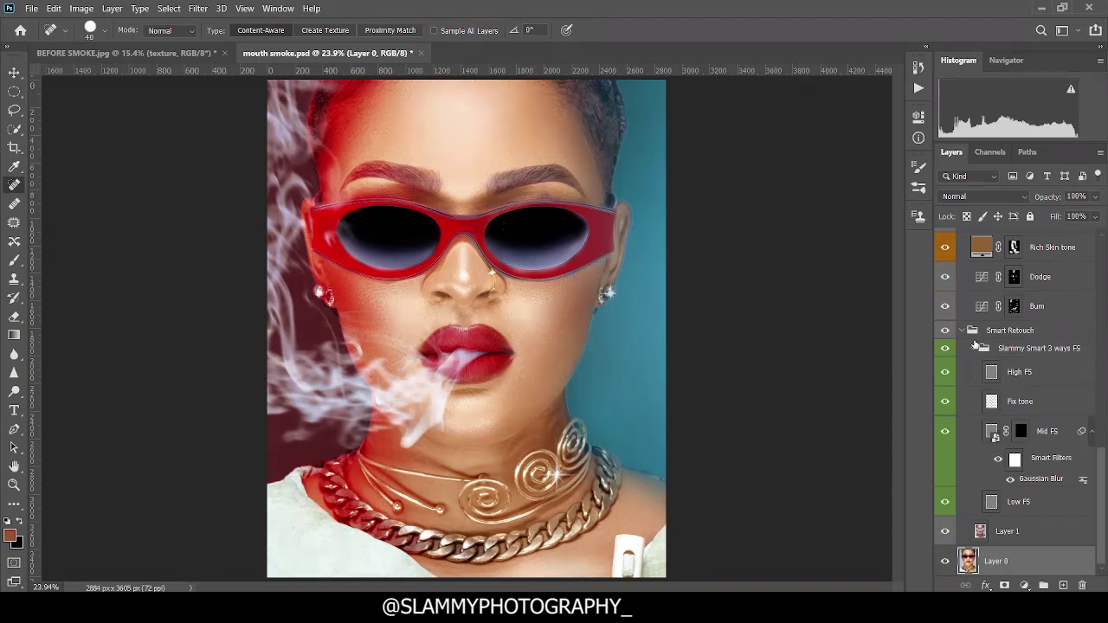
scroll(983, 342, "up", 5)
scroll(986, 382, "up", 3)
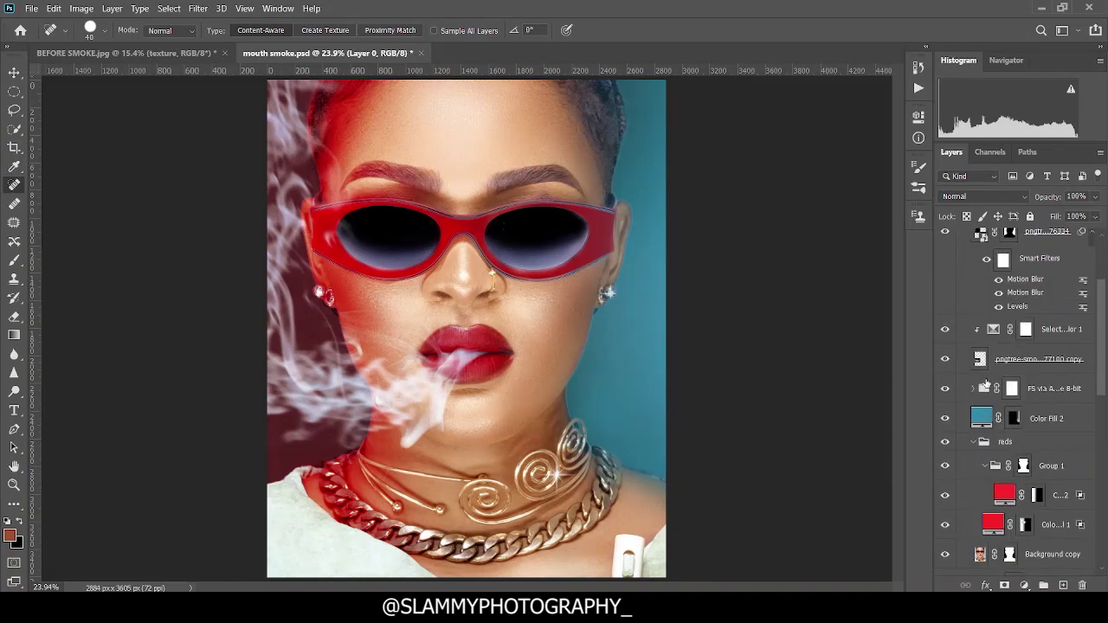
scroll(986, 382, "up", 3)
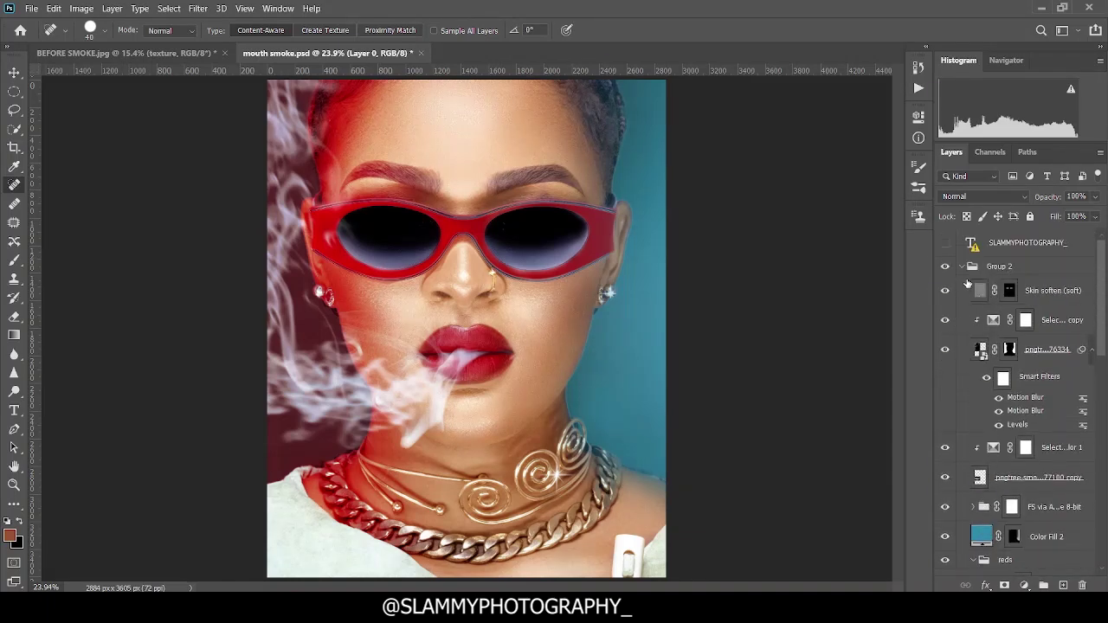
scroll(979, 286, "down", 6)
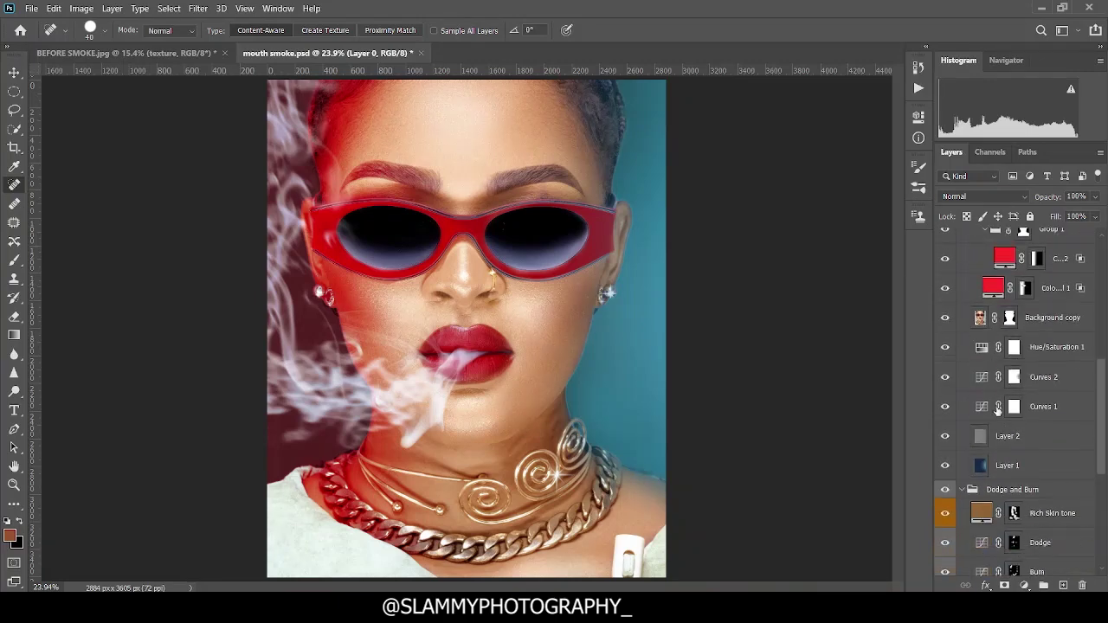
scroll(998, 410, "down", 5)
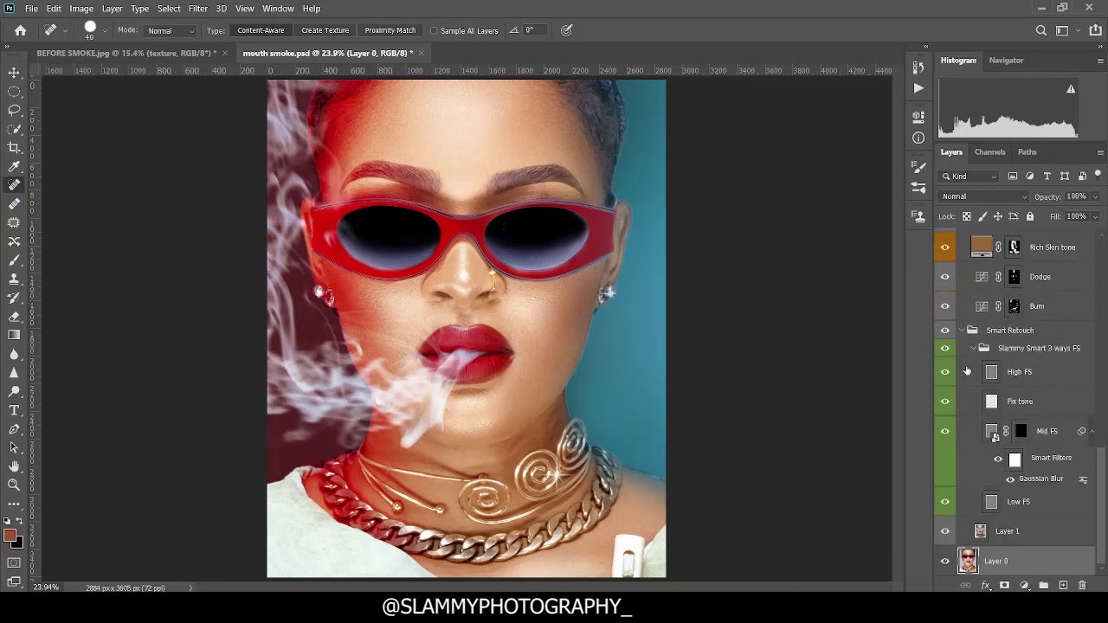
- Collapse the Slammy Smart 3 ways FS, Smart Retouch, Dodge and Burn and Group 2 groups, and make Group 2 active
left_click(975, 348)
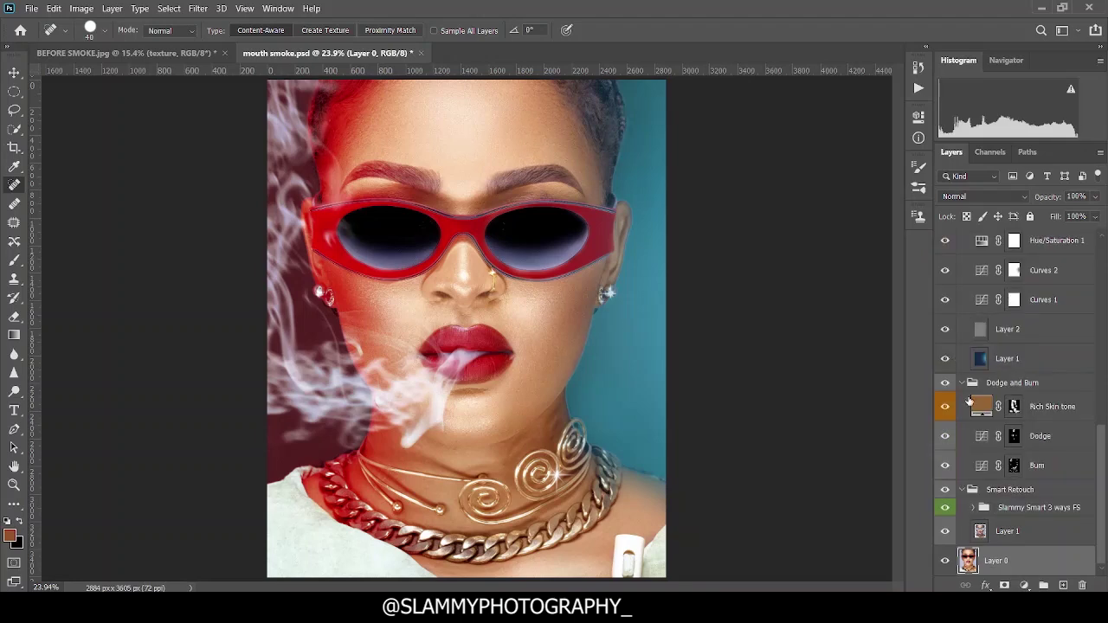
left_click(962, 491)
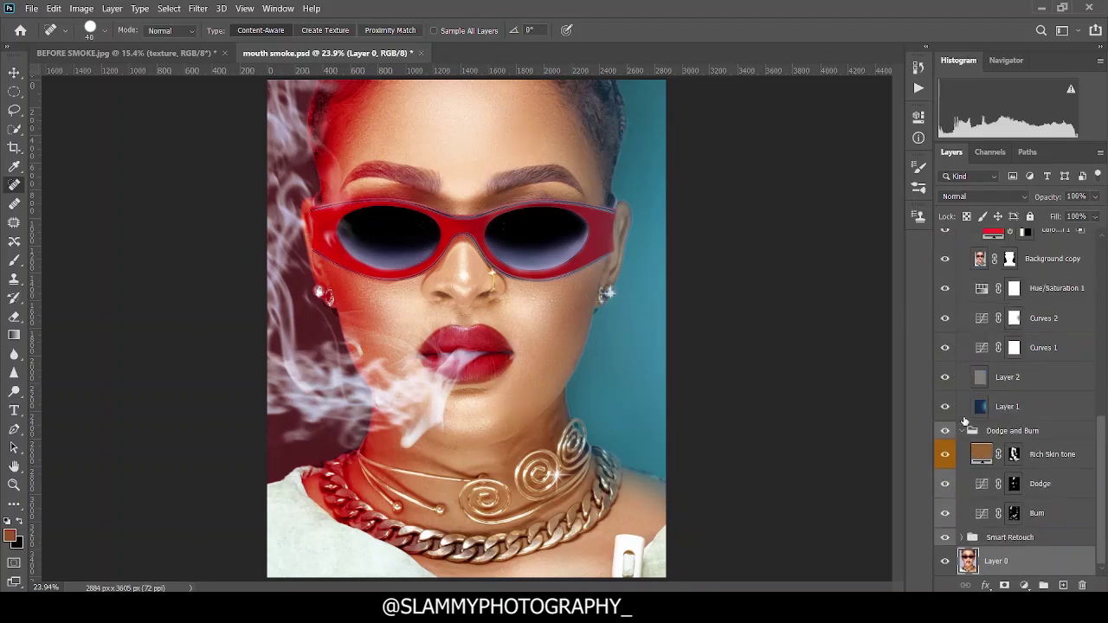
left_click(963, 432)
scroll(970, 459, "up", 6)
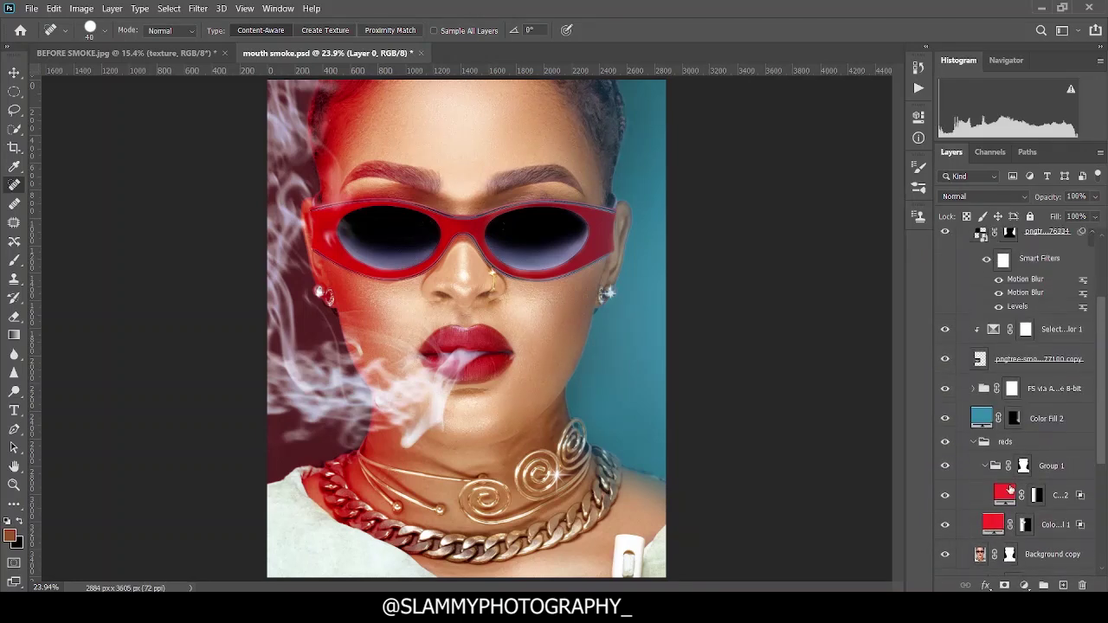
scroll(983, 355, "up", 2)
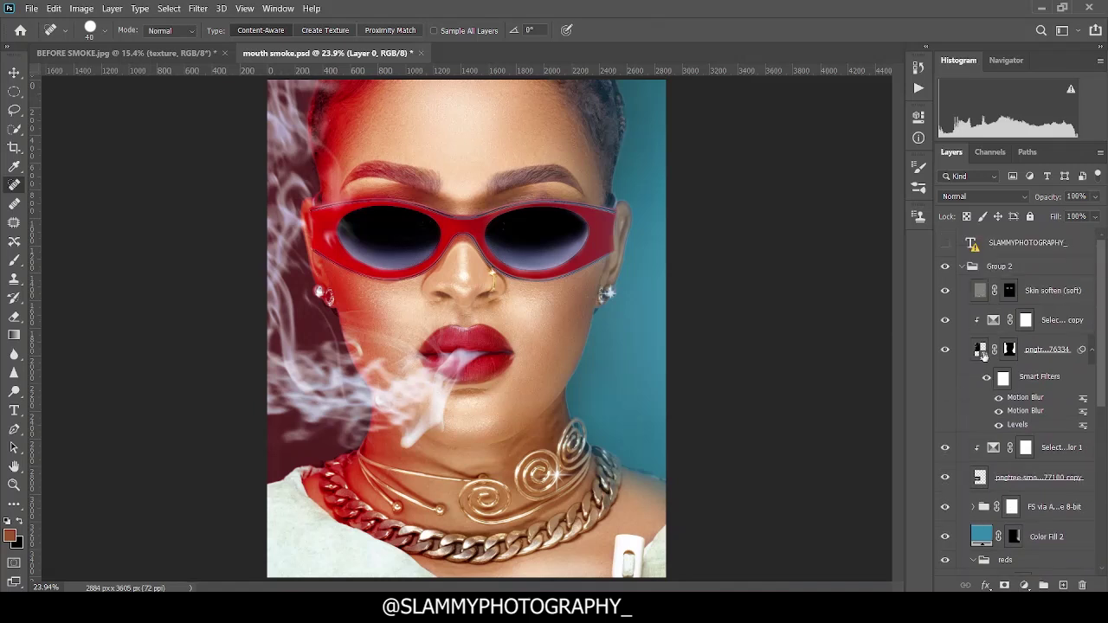
left_click(962, 266)
left_click(1016, 267)
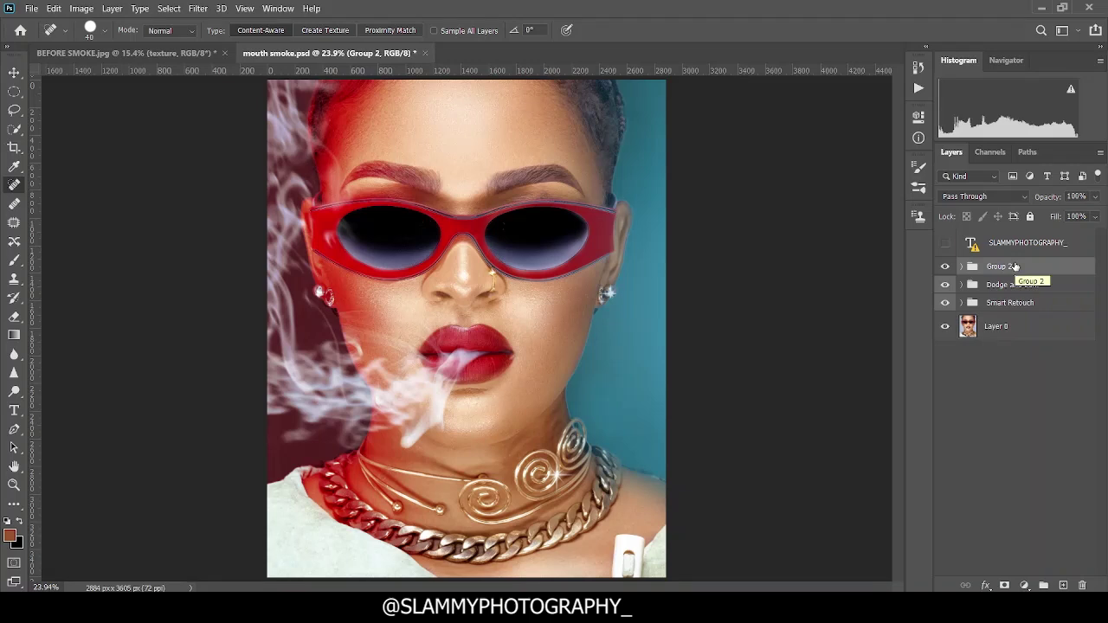
- Review the Slammy Retouching Pack actions and the expanded layers of the Smart Retouch group, and return to BEFORE SMOKE.jpg
left_click(919, 88)
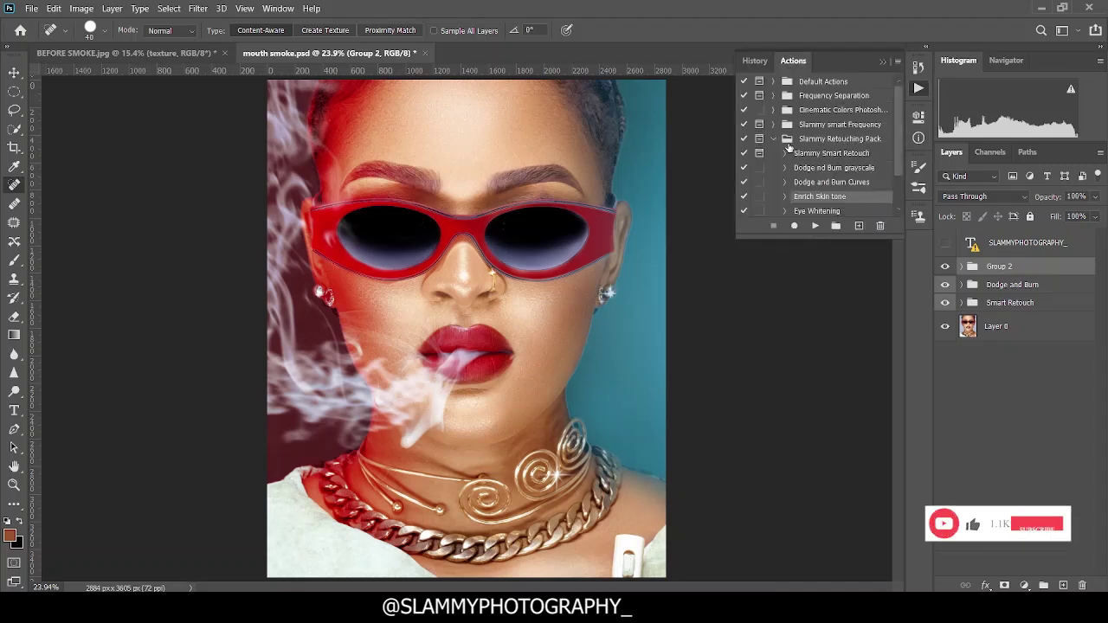
scroll(818, 169, "down", 1)
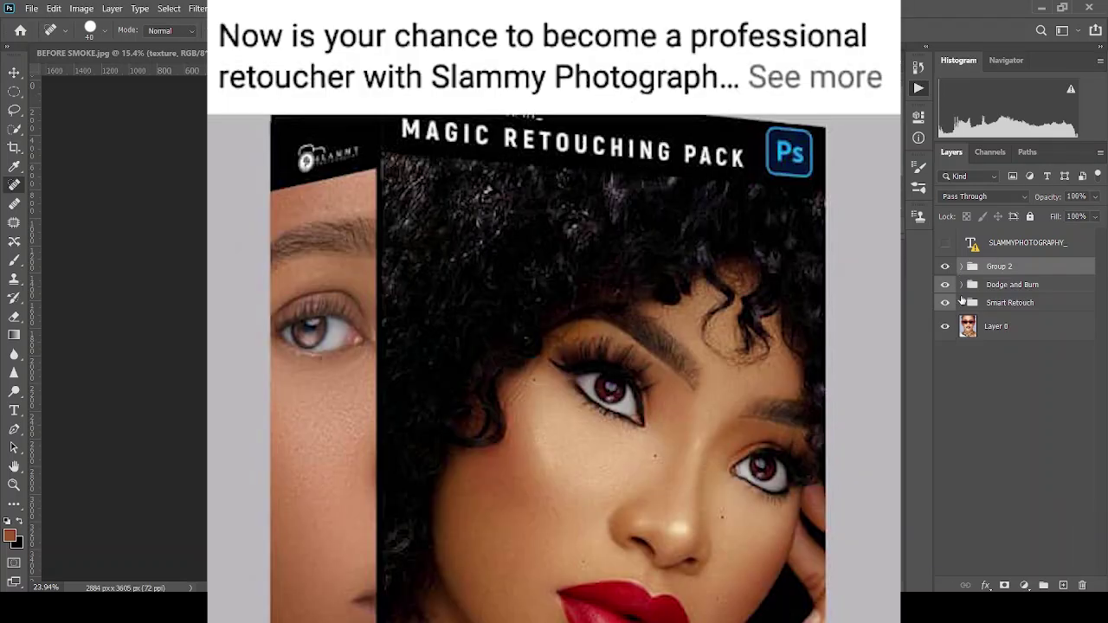
left_click(961, 303)
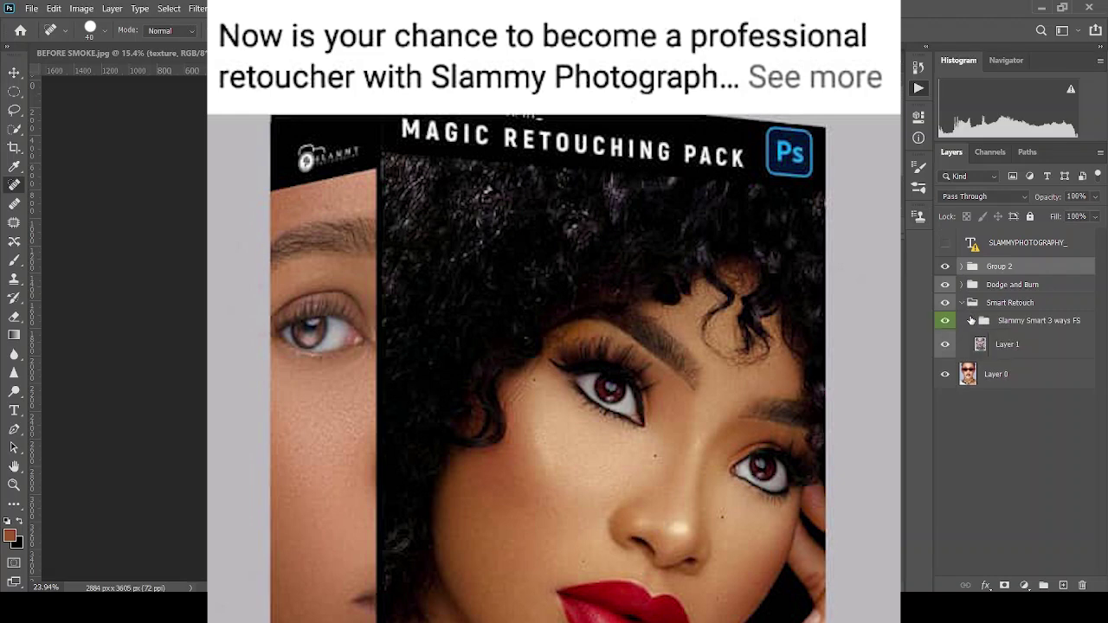
left_click(972, 320)
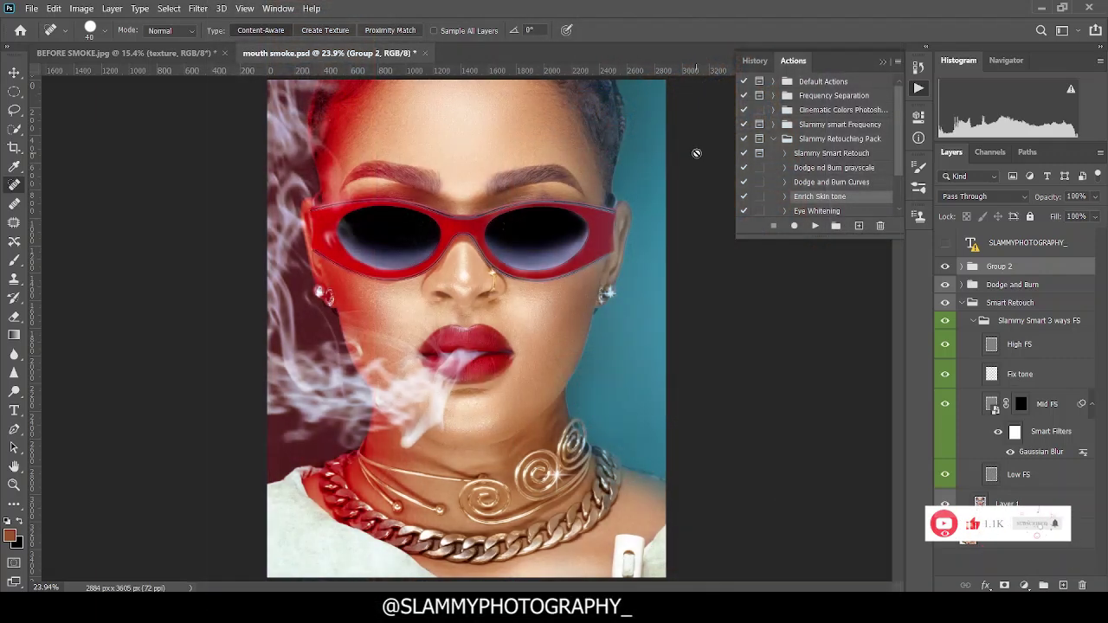
left_click(167, 52)
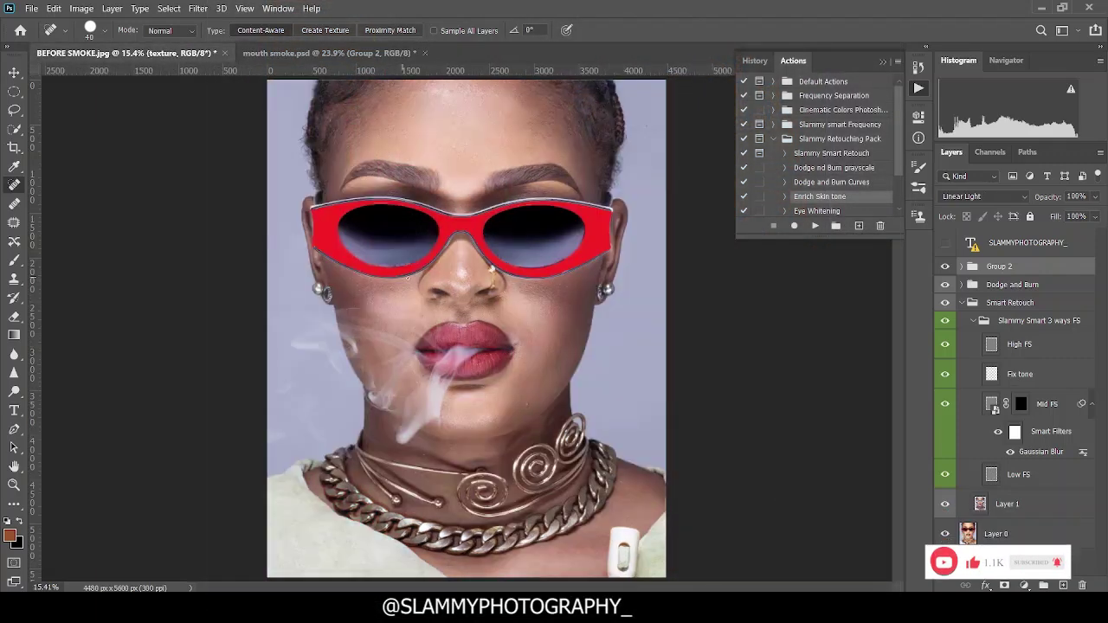